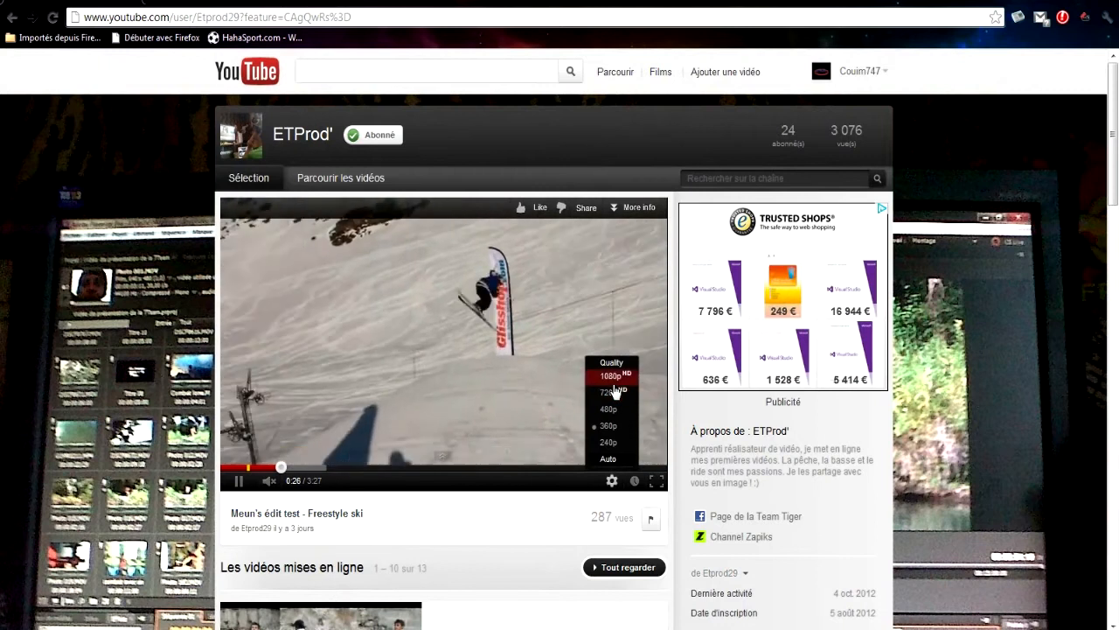
Pause the Meun's édit test - Freestyle ski video and look down the channel page's uploads and playlists.
left_click(611, 480)
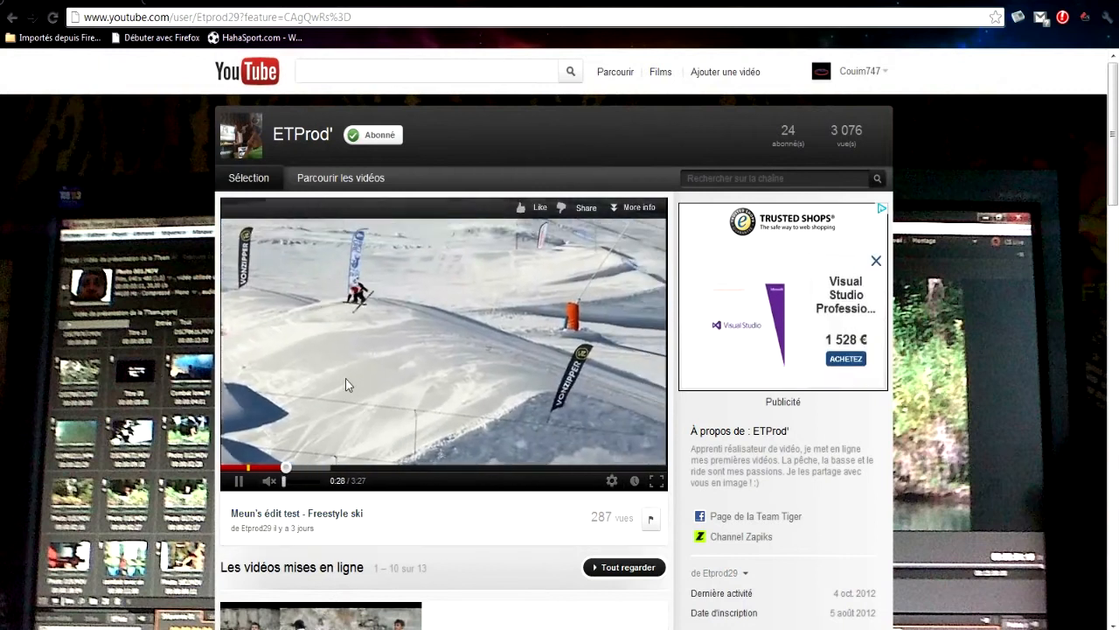
left_click(347, 378)
scroll(382, 360, "down", 9)
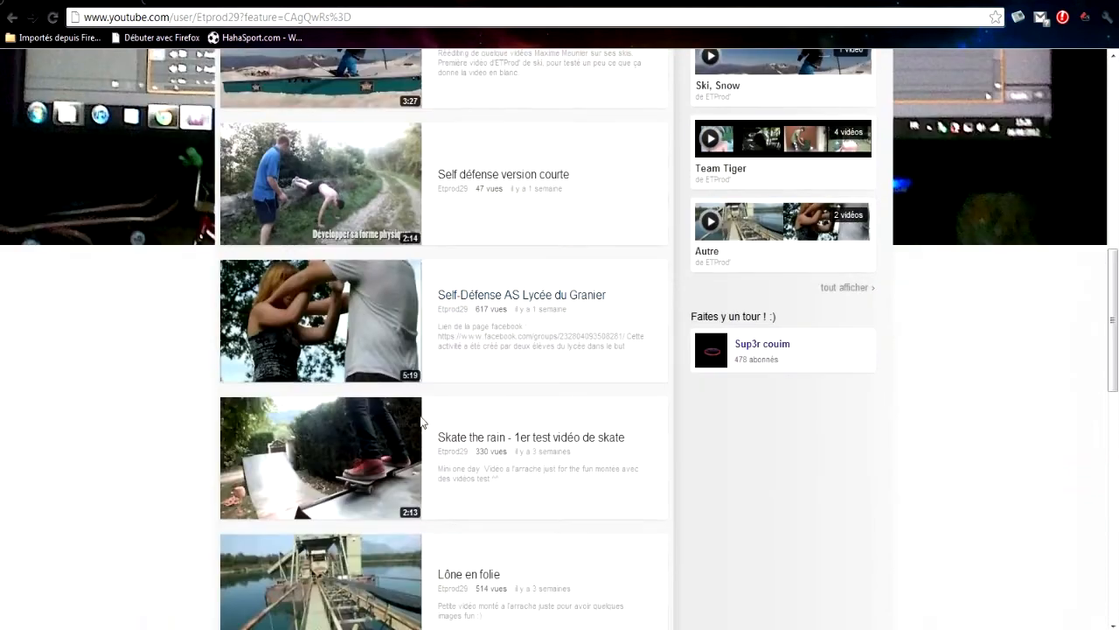
scroll(447, 328, "down", 10)
scroll(291, 473, "up", 20)
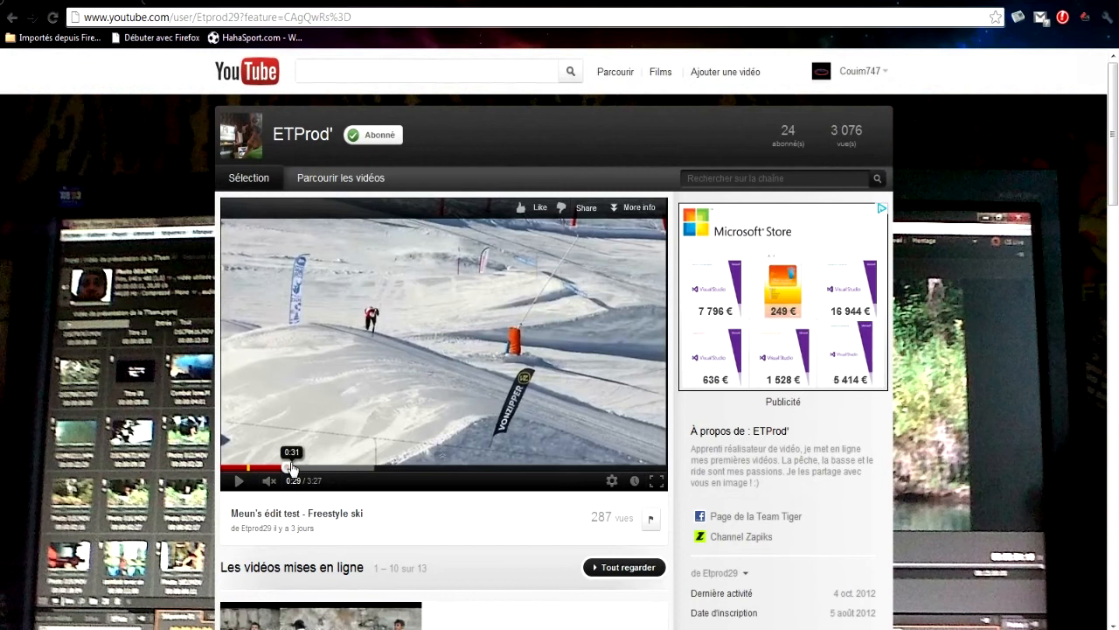
Skip ahead in the ski video to 0:42 and to about 1:01, and pause playback at 1:11.
left_click(314, 467)
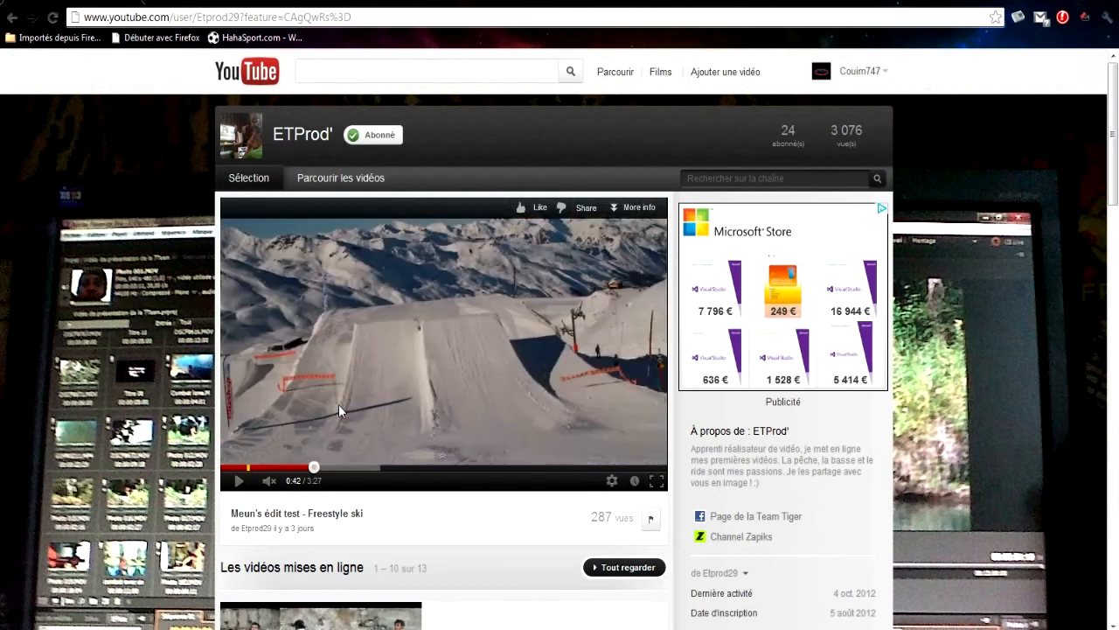
left_click(339, 404)
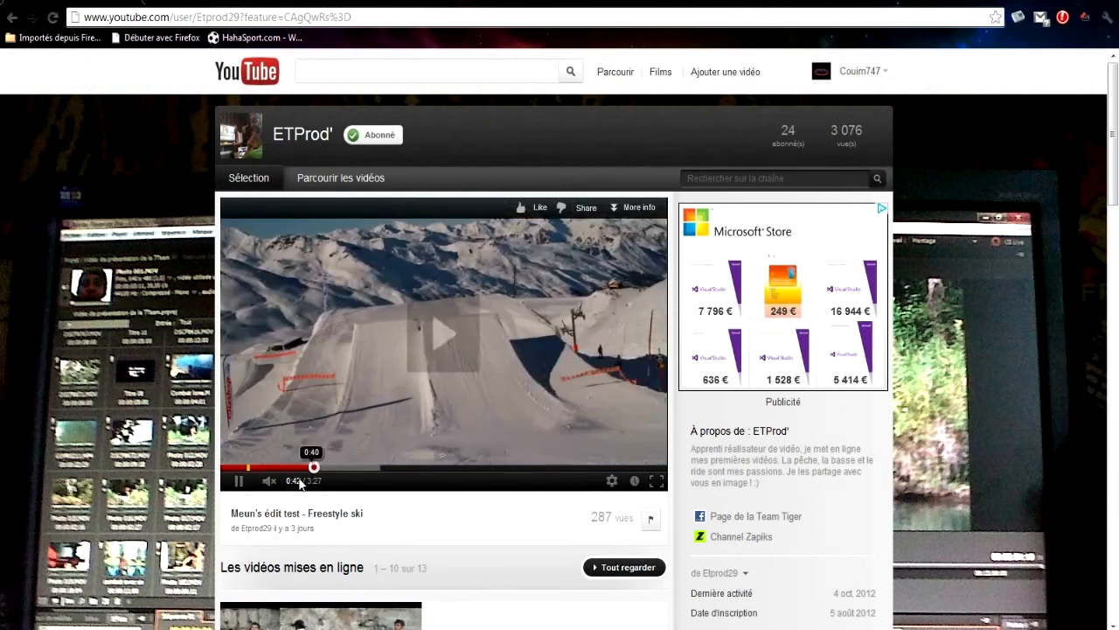
left_click(355, 468)
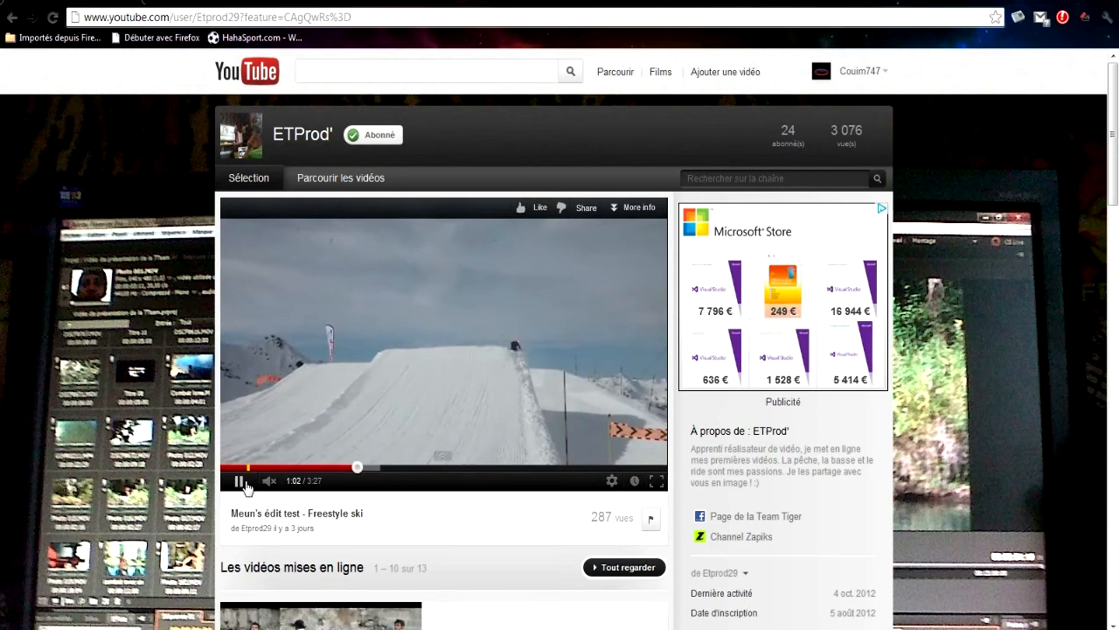
left_click(611, 480)
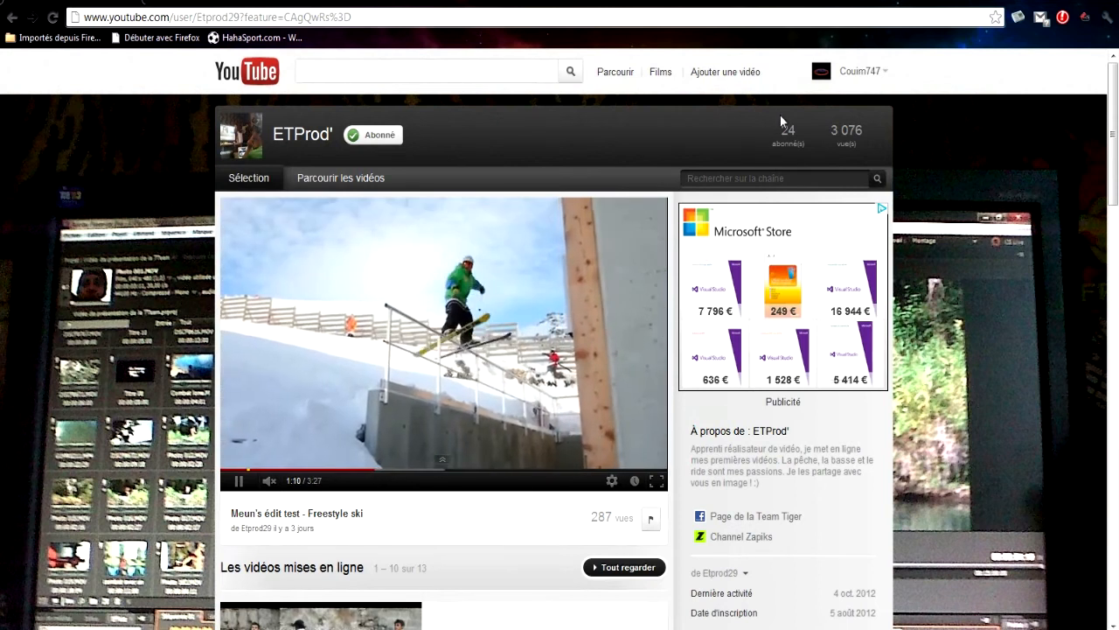
left_click(381, 254)
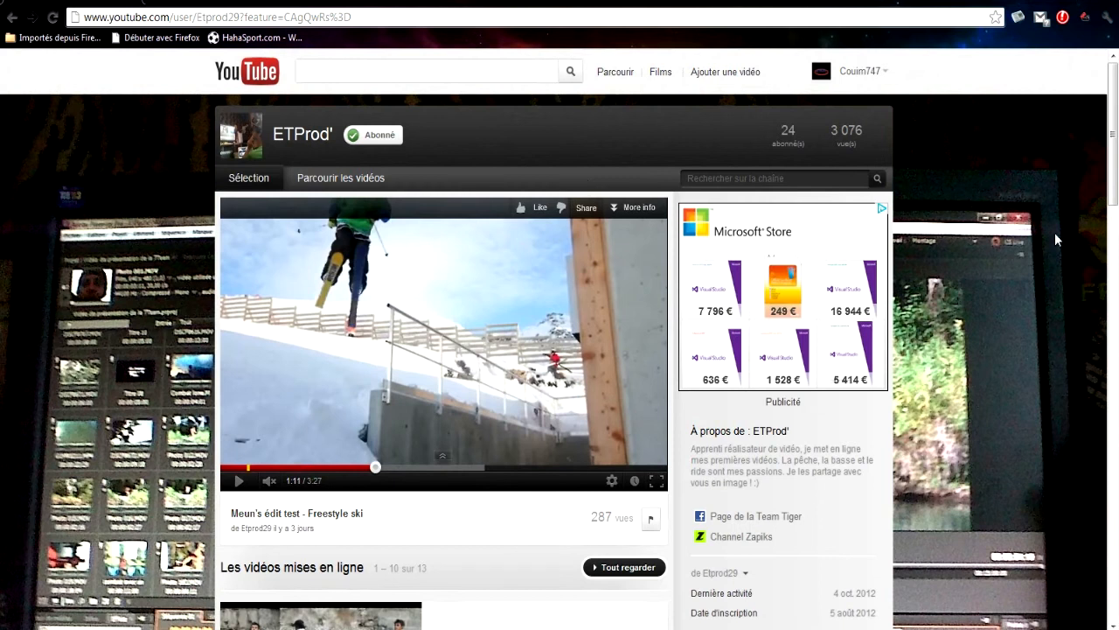
Look over the channel's details and upload list and open the Meun's édit test - Freestyle ski video.
scroll(1023, 318, "down", 5)
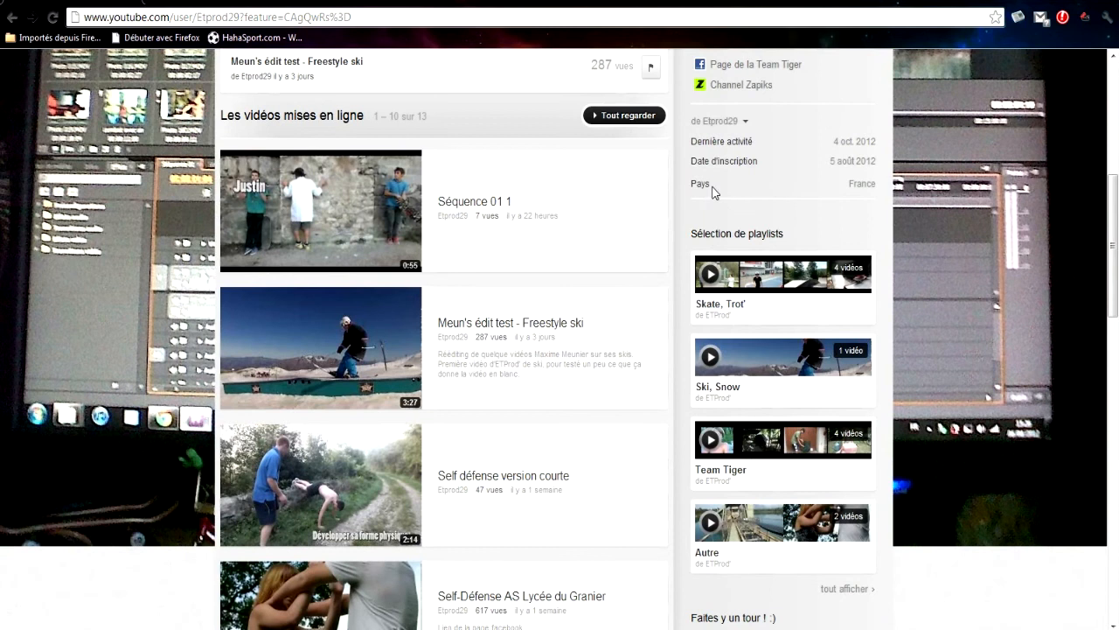
left_click_drag(709, 185, 694, 156)
left_click(687, 163)
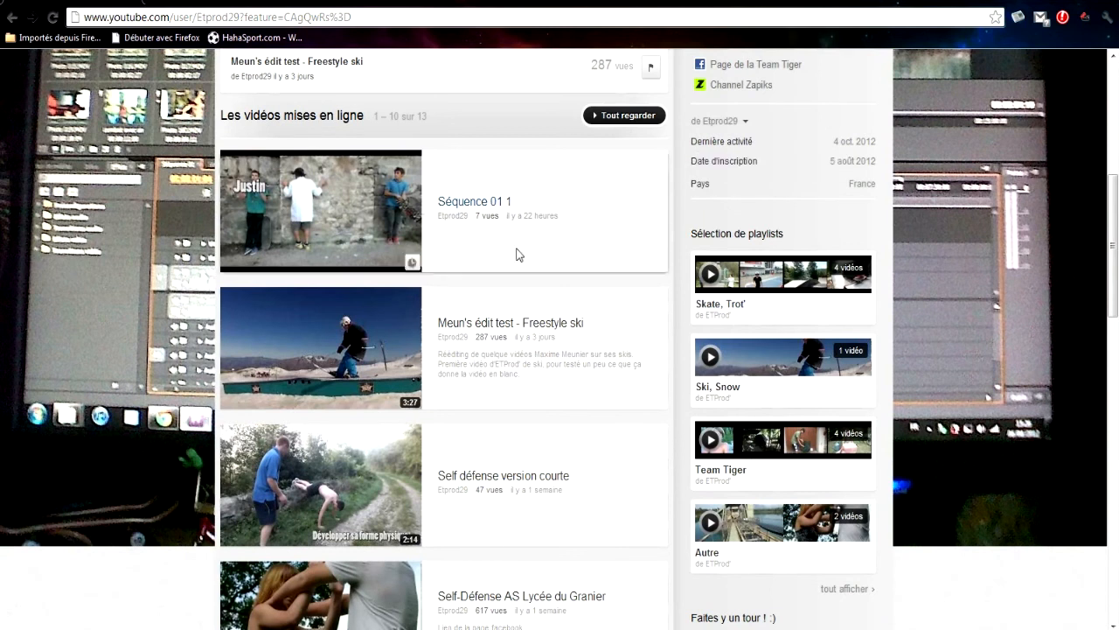
left_click(279, 385)
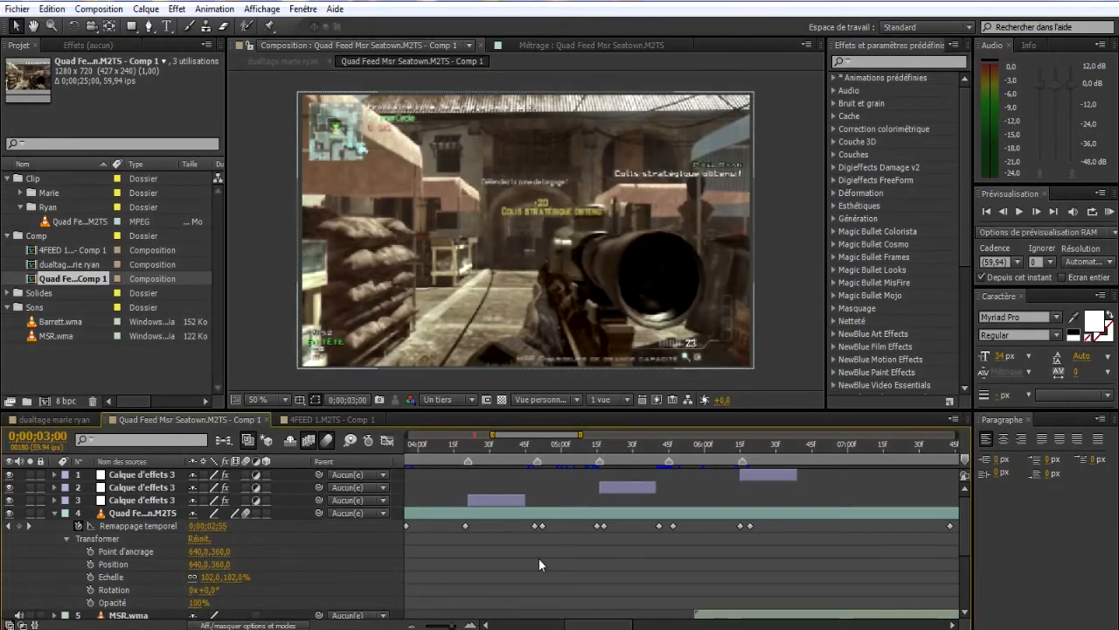
Switch to After Effects and examine the layers of the dualtage marie ryan composition across its timeline.
left_click(72, 418)
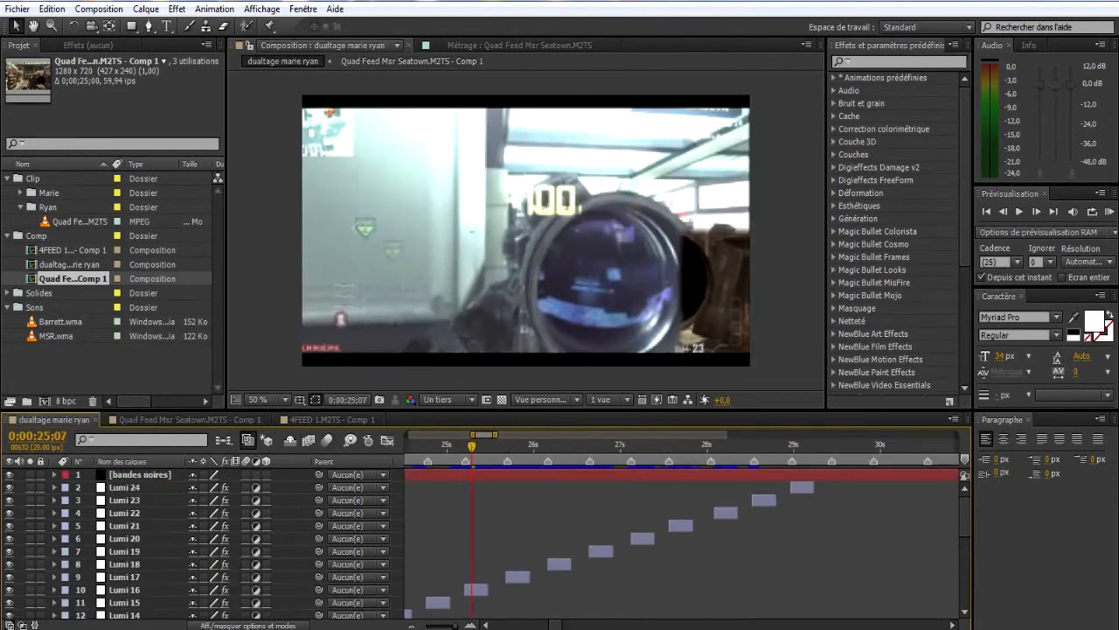
left_click_drag(453, 625, 427, 625)
scroll(506, 578, "down", 6)
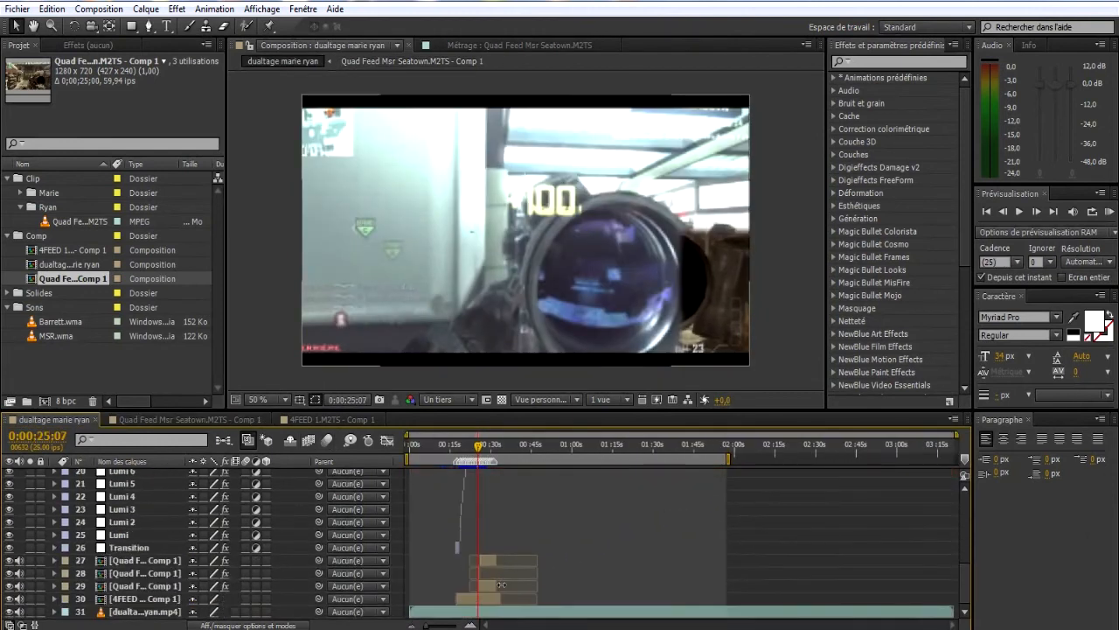
scroll(501, 586, "up", 6)
left_click(469, 624)
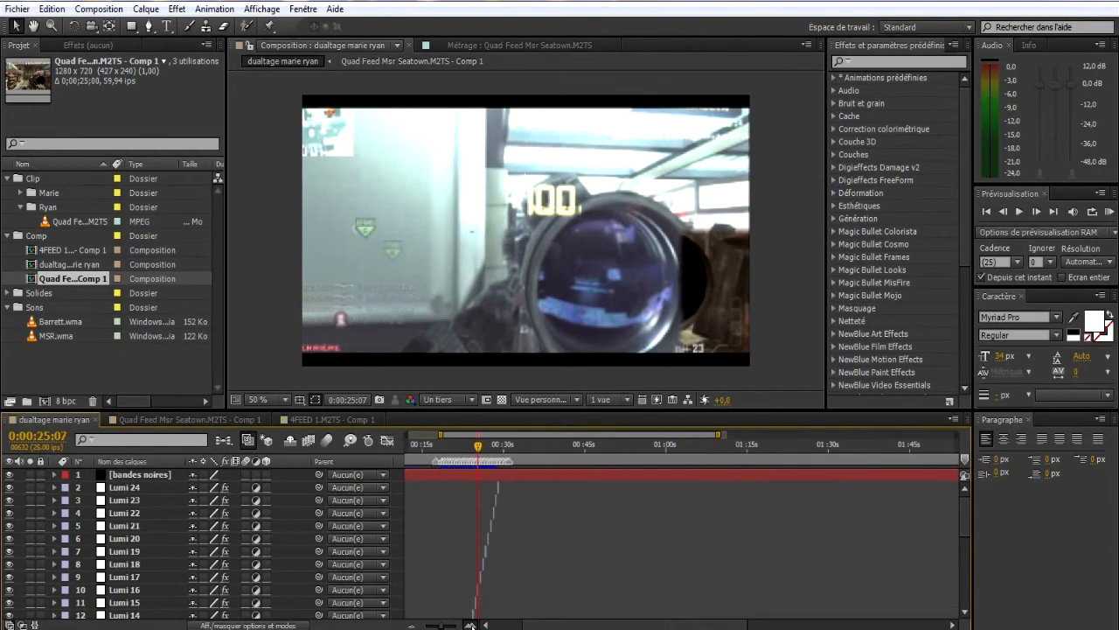
Return to the Quad Feed Msr Seatown composition and move the current time to 0;00;03;11.
left_click(179, 418)
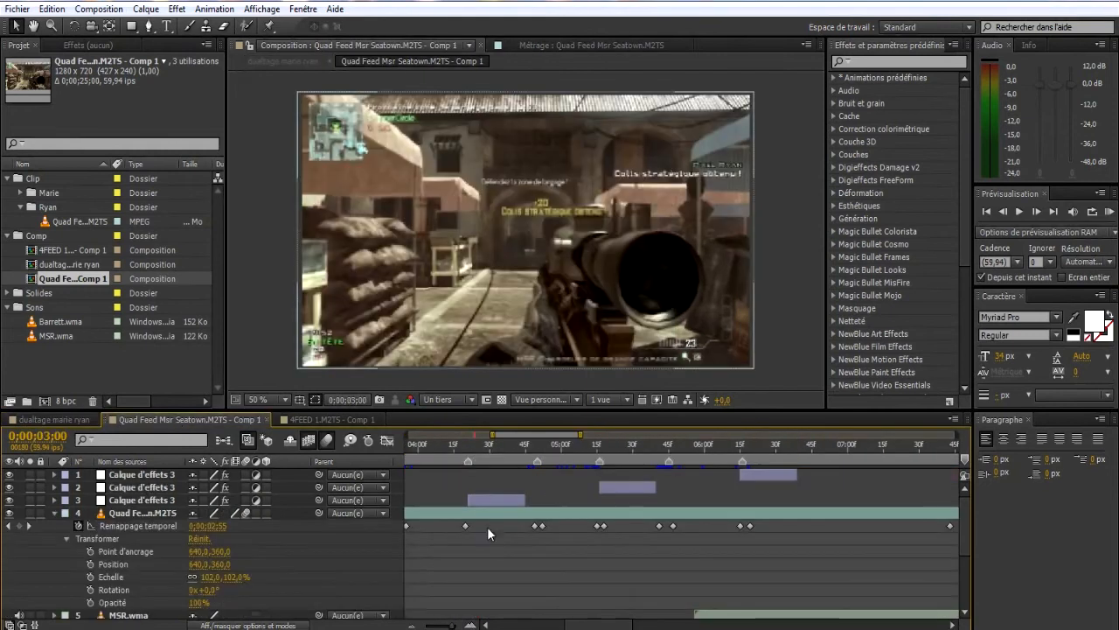
left_click_drag(452, 626, 443, 626)
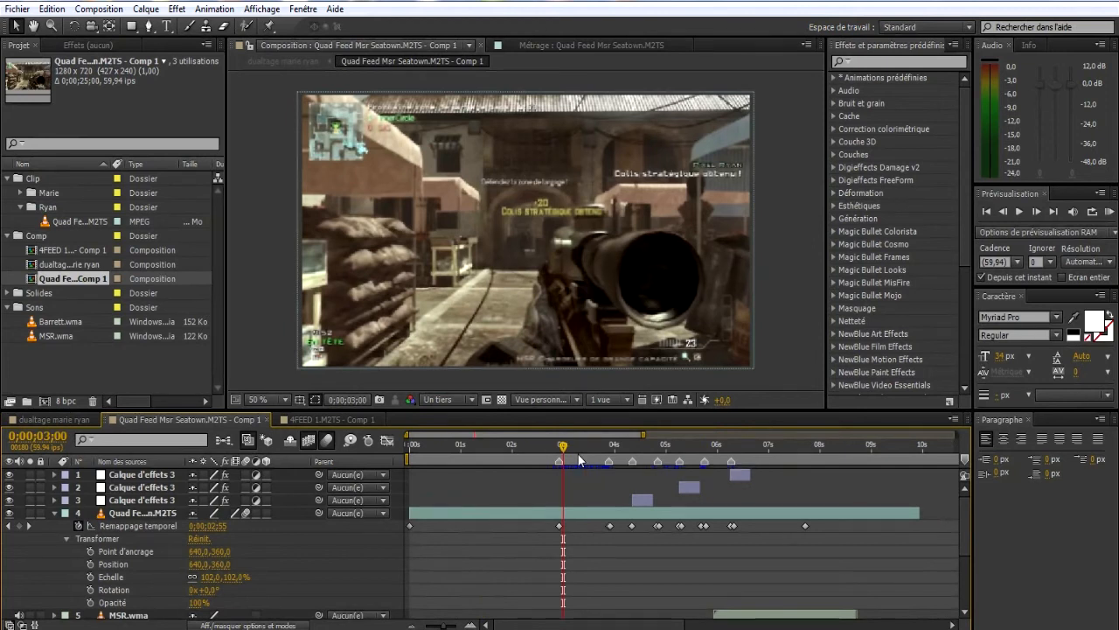
left_click_drag(578, 454, 576, 477)
Create an adjustment layer (Calque d'effets) above the clip in the Quad Feed composition and select it.
right_click(479, 526)
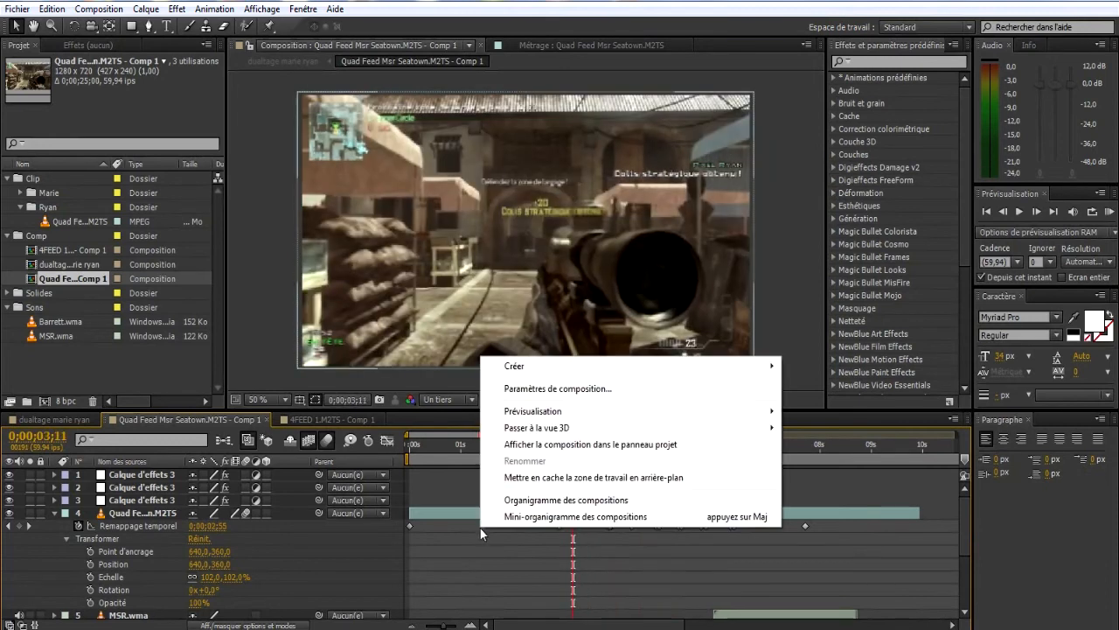
mouse_move(536, 365)
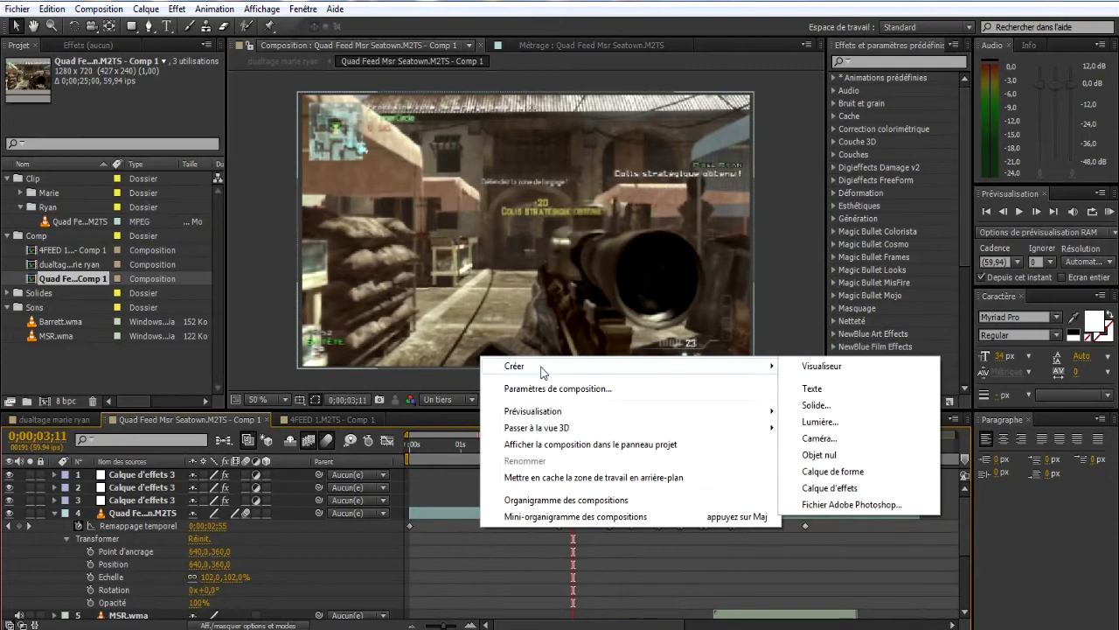
left_click(824, 489)
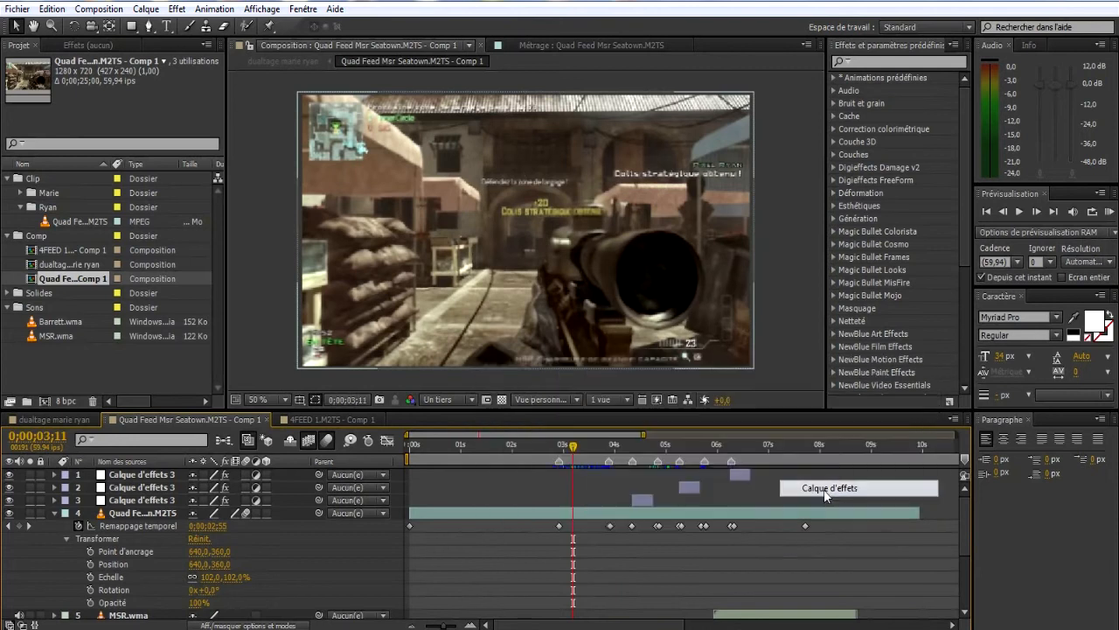
left_click(607, 492)
left_click(599, 474)
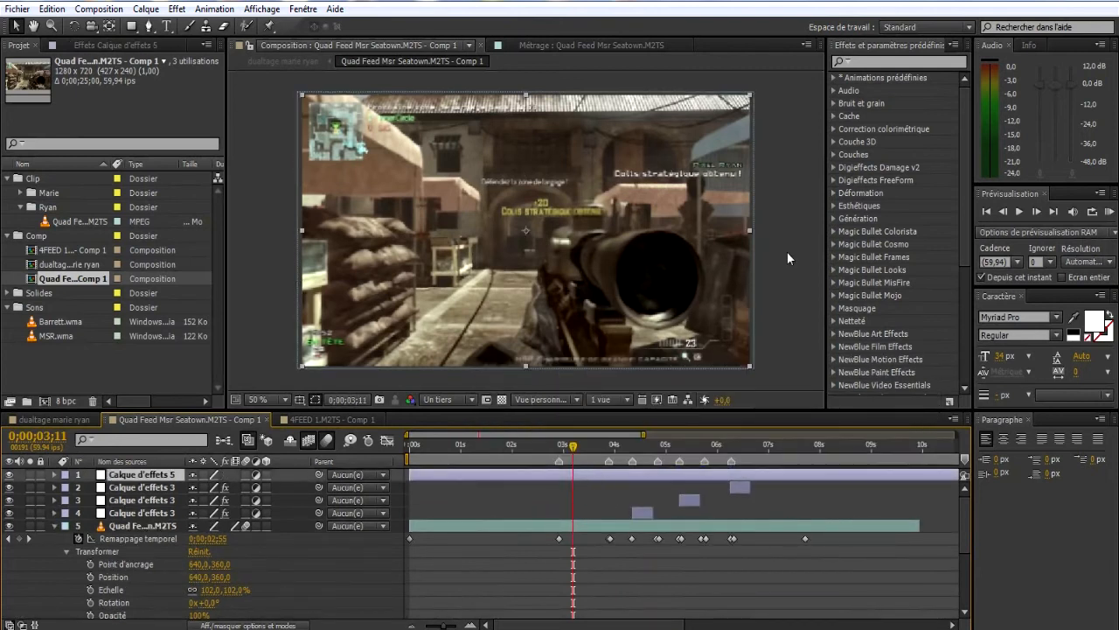
Apply the Magic Bullet Looks effect to the new adjustment layer.
left_click(177, 9)
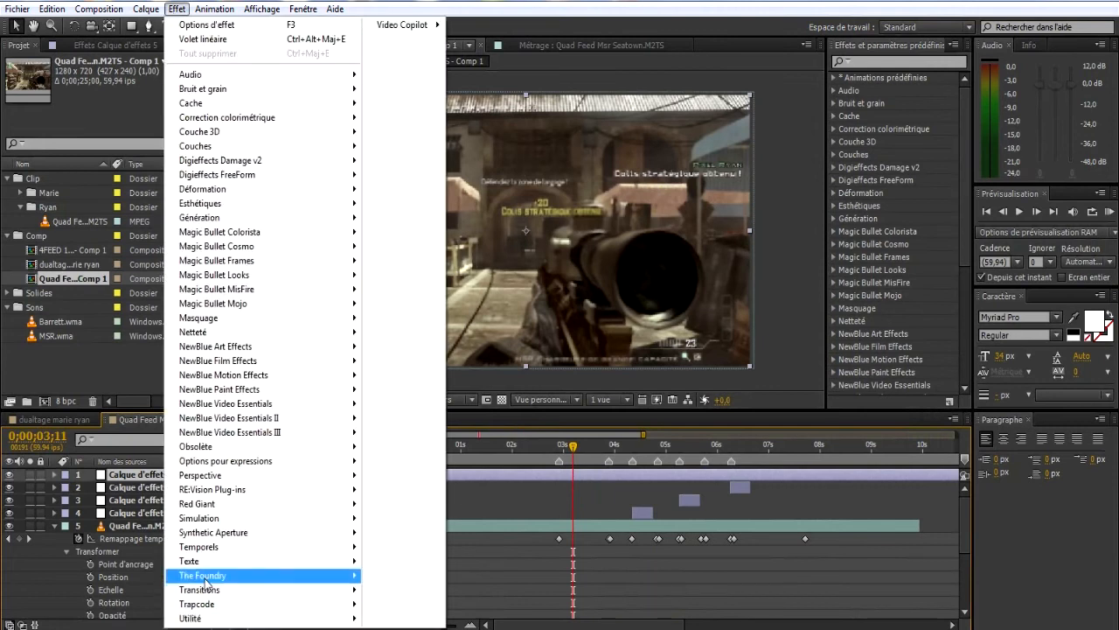
mouse_move(194, 551)
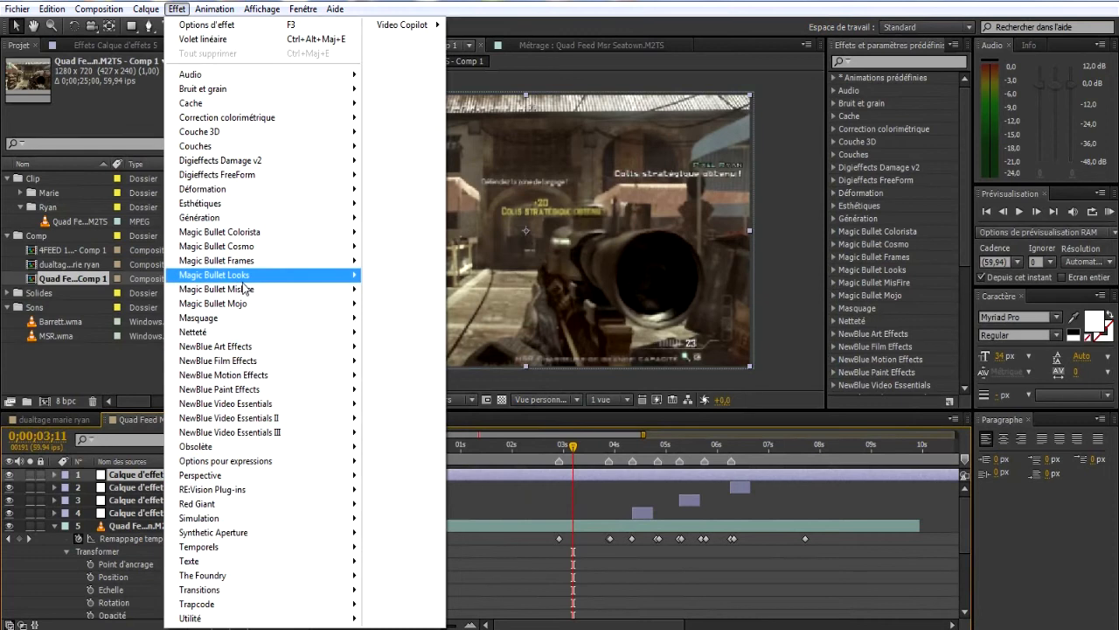
mouse_move(273, 276)
left_click(392, 276)
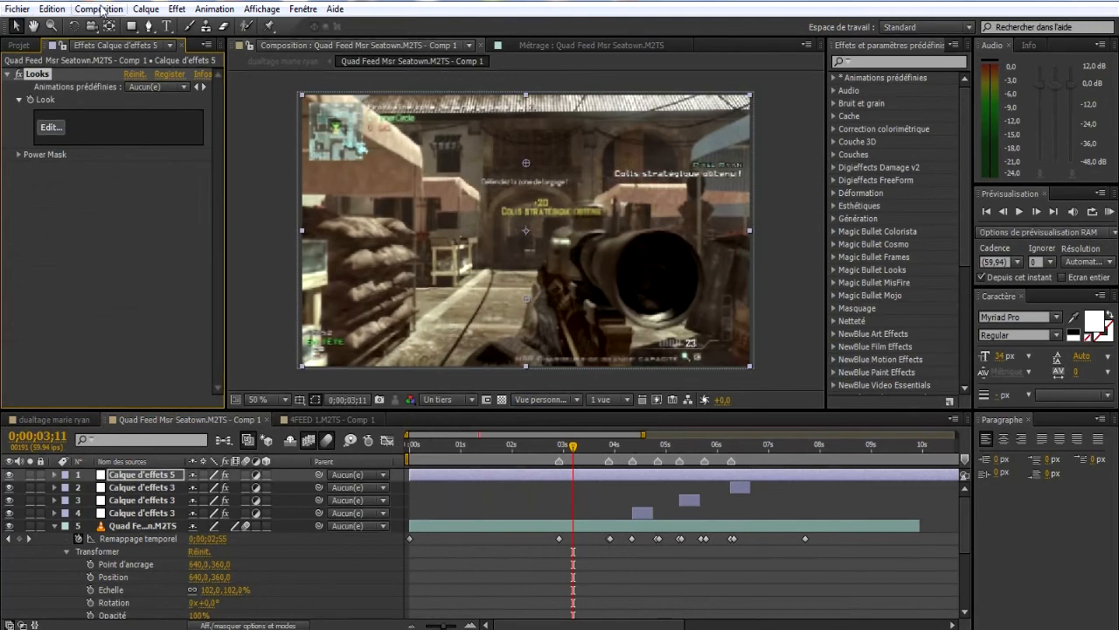
left_click(335, 10)
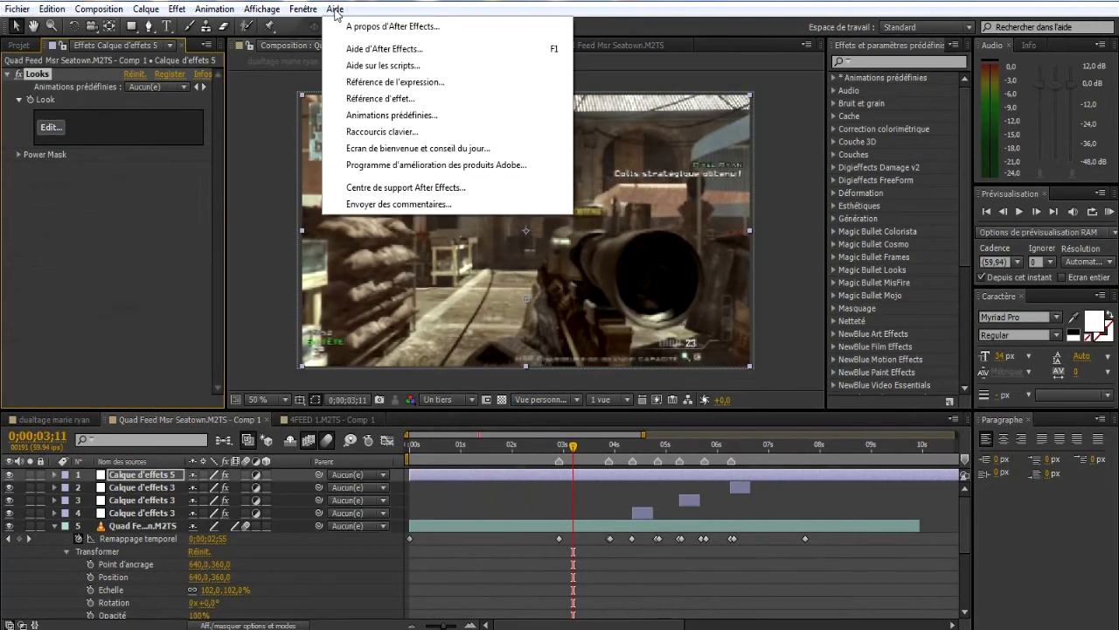
left_click(335, 10)
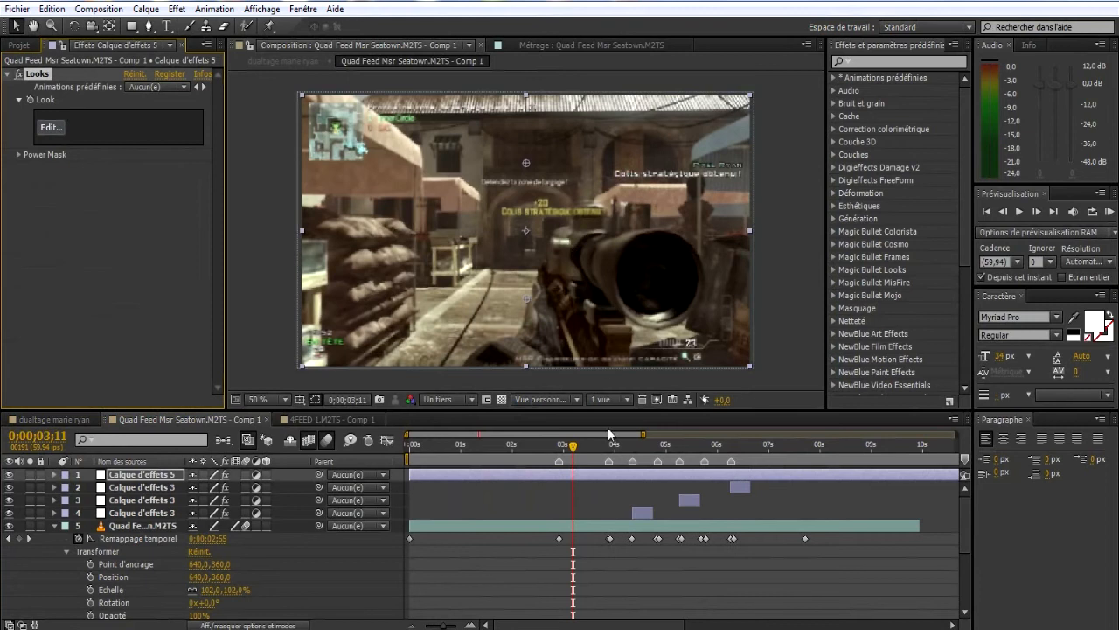
Set the composition preview resolution to half (Un demi) and open the Looks editor with its preview enlarged to 114.9%.
left_click(454, 401)
left_click(442, 462)
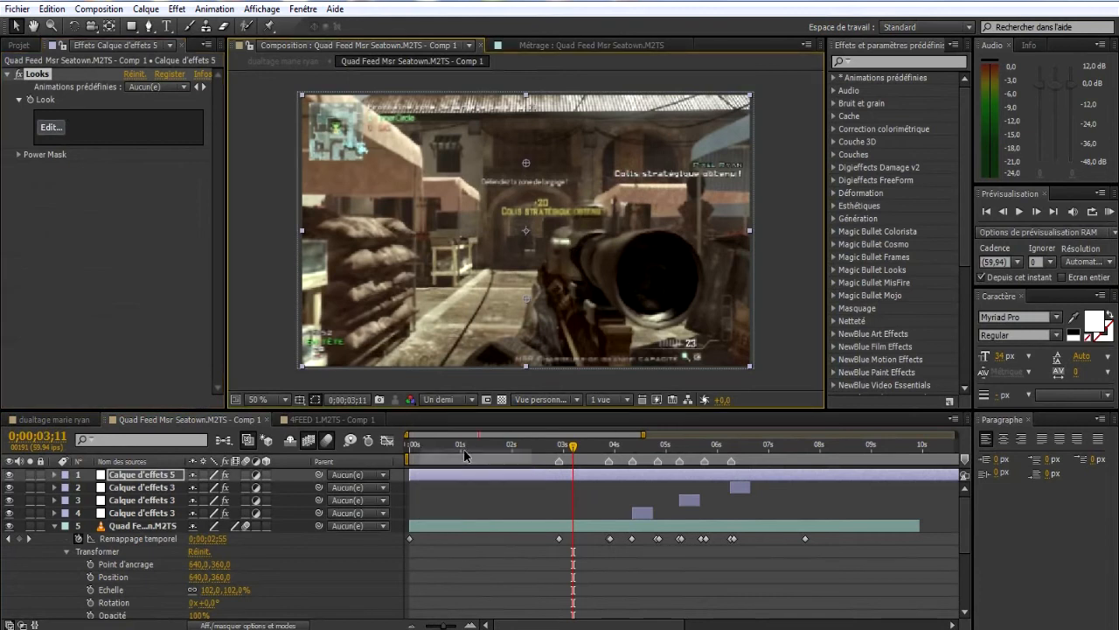
left_click(48, 127)
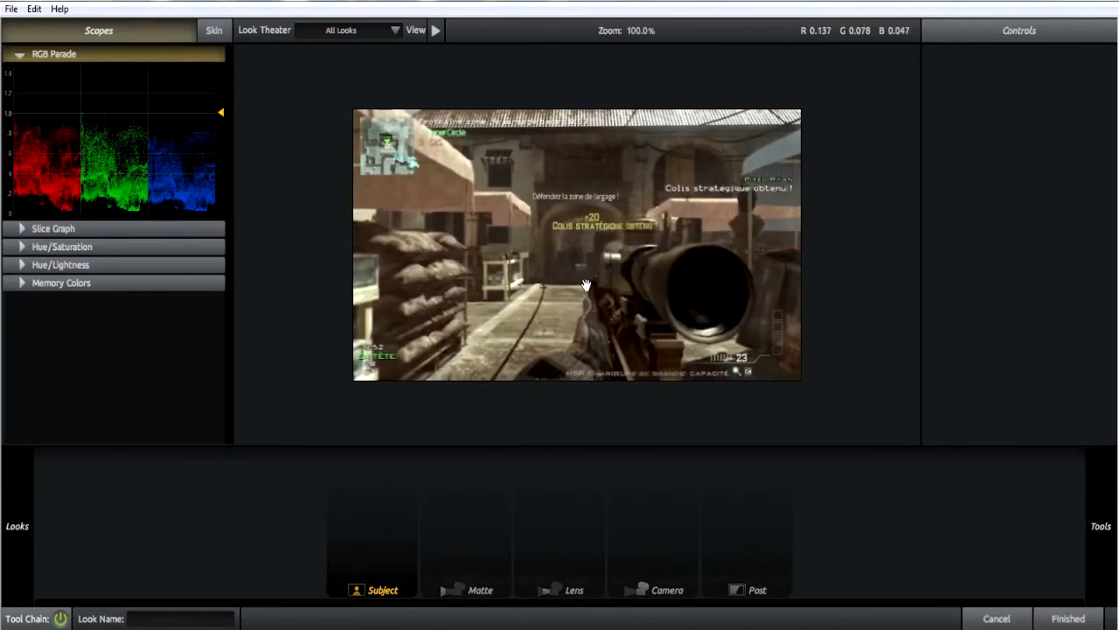
scroll(606, 300, "up", 1)
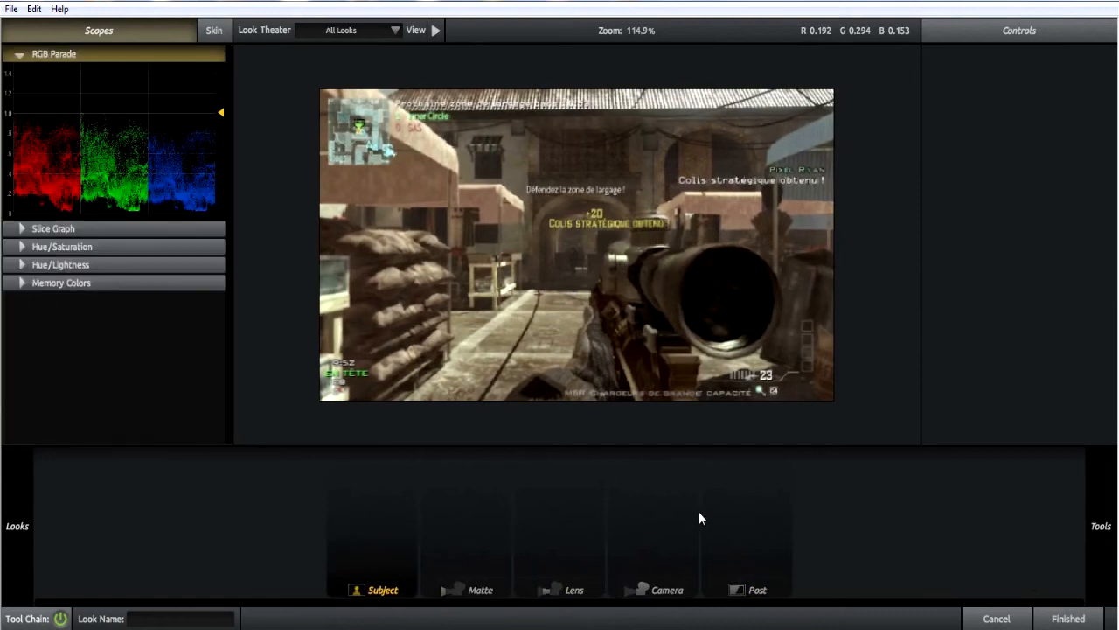
Look through the Looks preset groups, opening and closing Diffusion and Light and collapsing the Cinematic group.
mouse_move(2, 542)
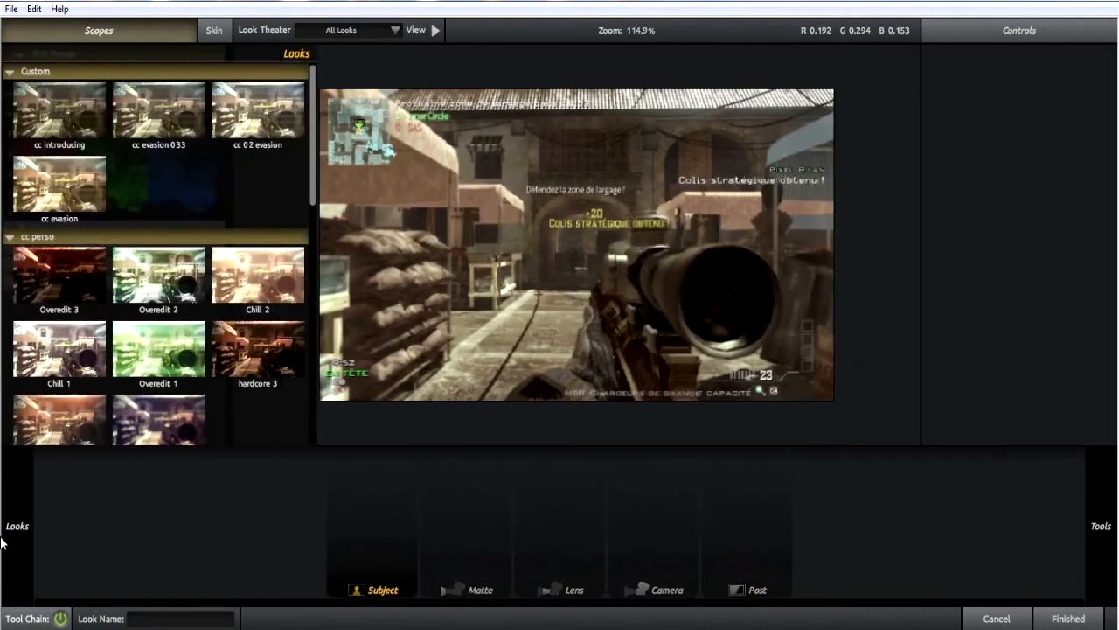
scroll(97, 354, "down", 12)
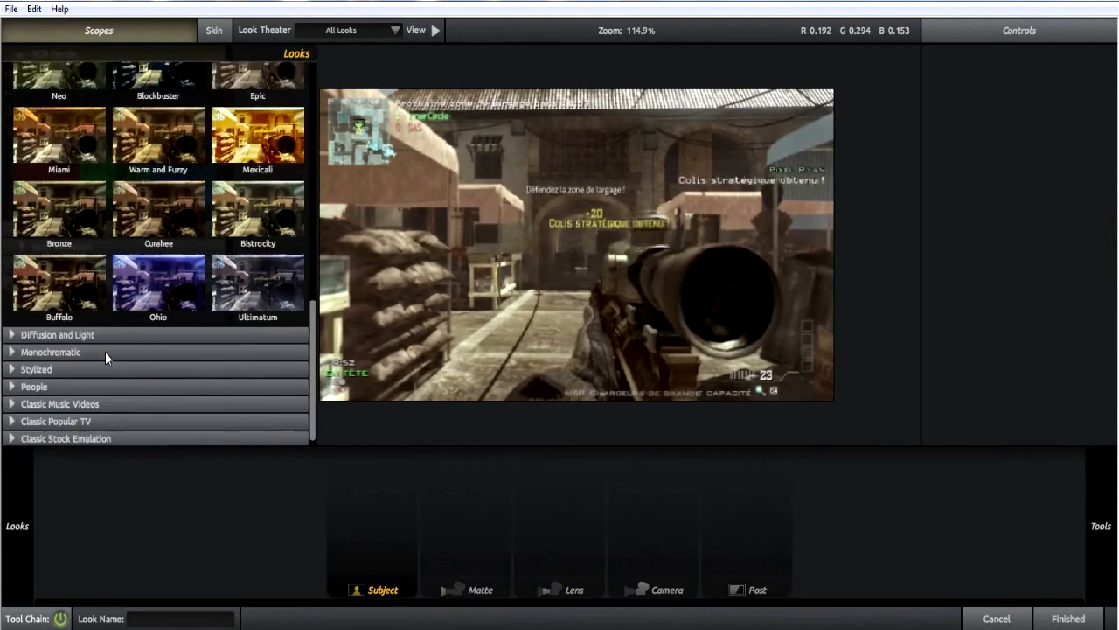
left_click(12, 336)
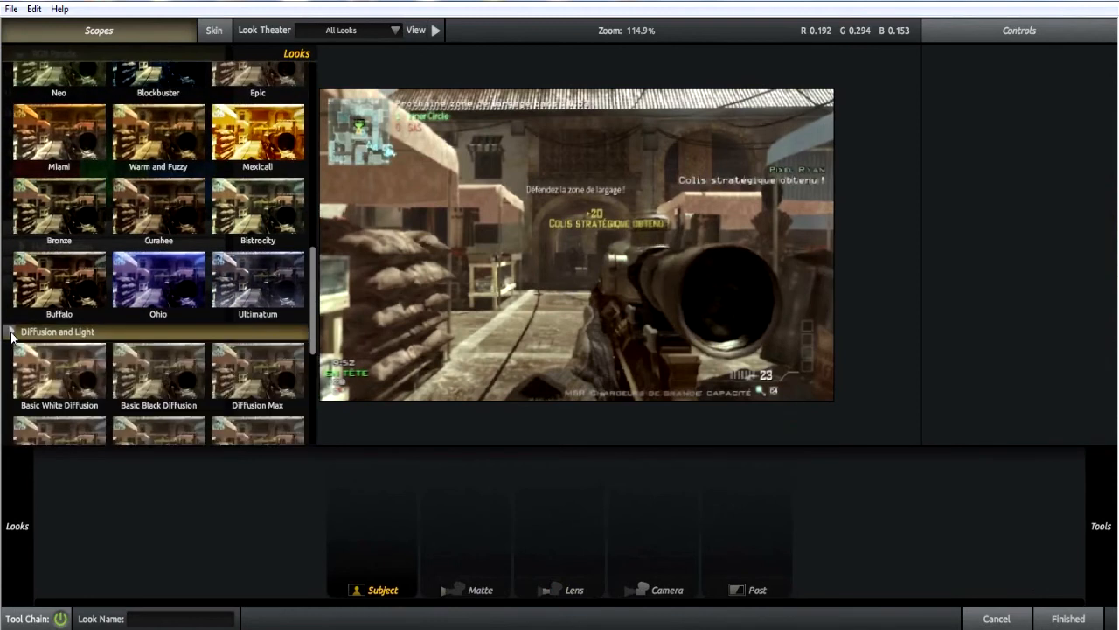
left_click(12, 332)
scroll(11, 192, "up", 4)
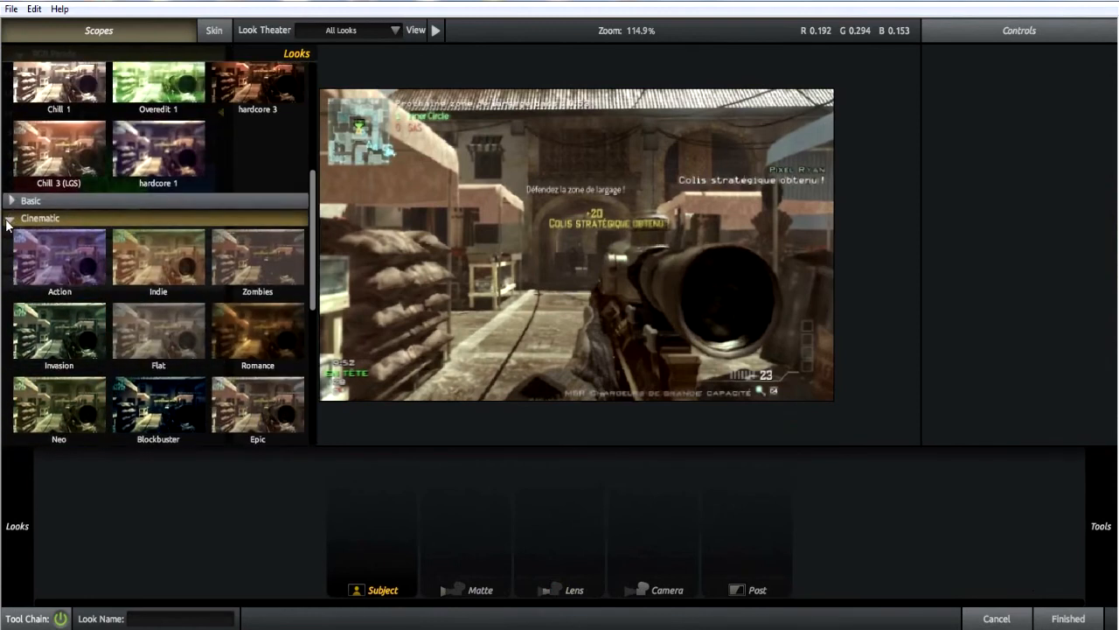
left_click(9, 219)
scroll(35, 224, "up", 5)
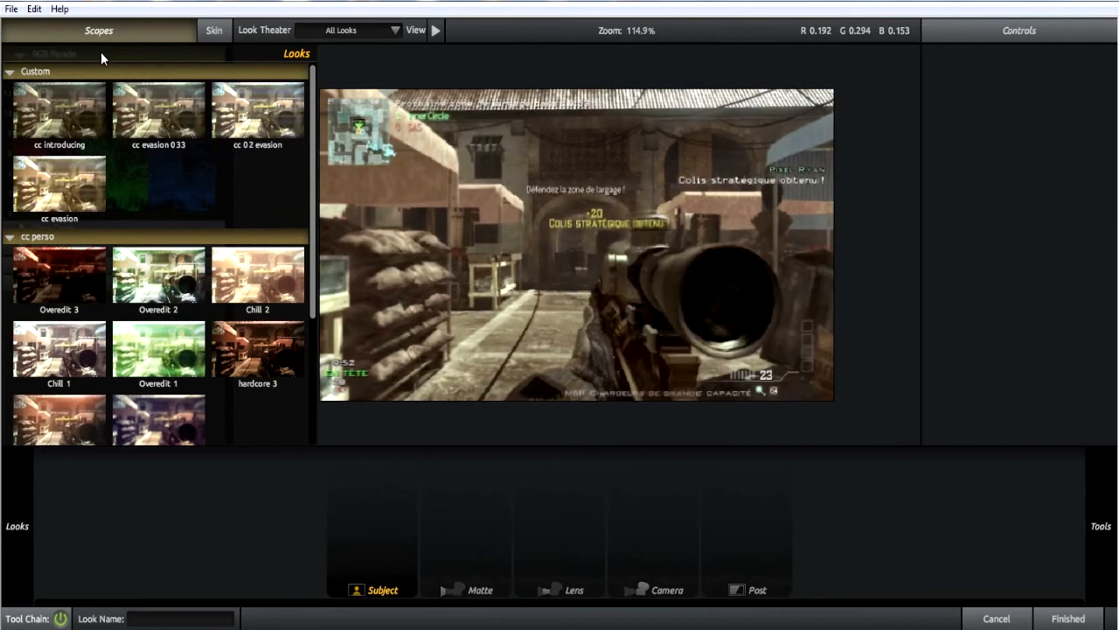
Examine the presets in the cc perso group of the Looks library.
scroll(122, 301, "down", 2)
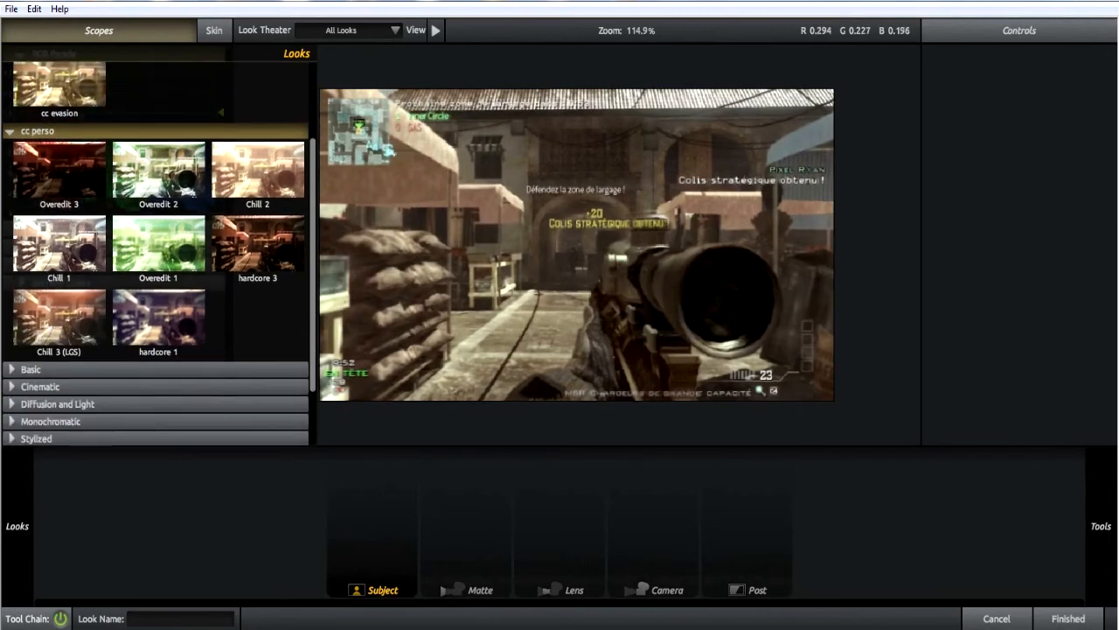
mouse_move(3, 556)
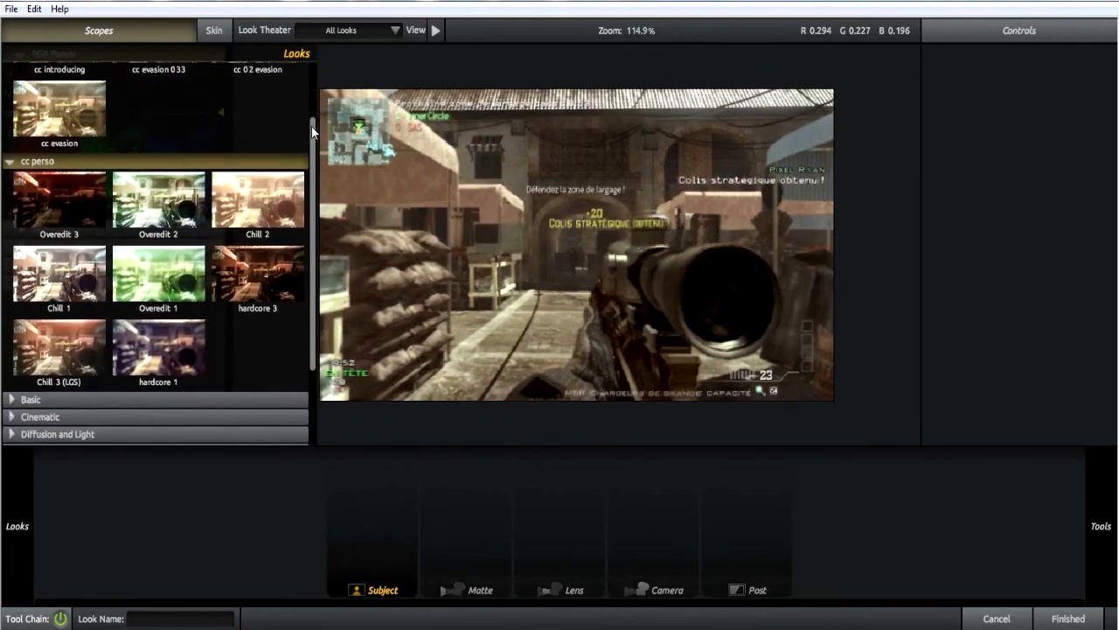
left_click_drag(312, 126, 312, 130)
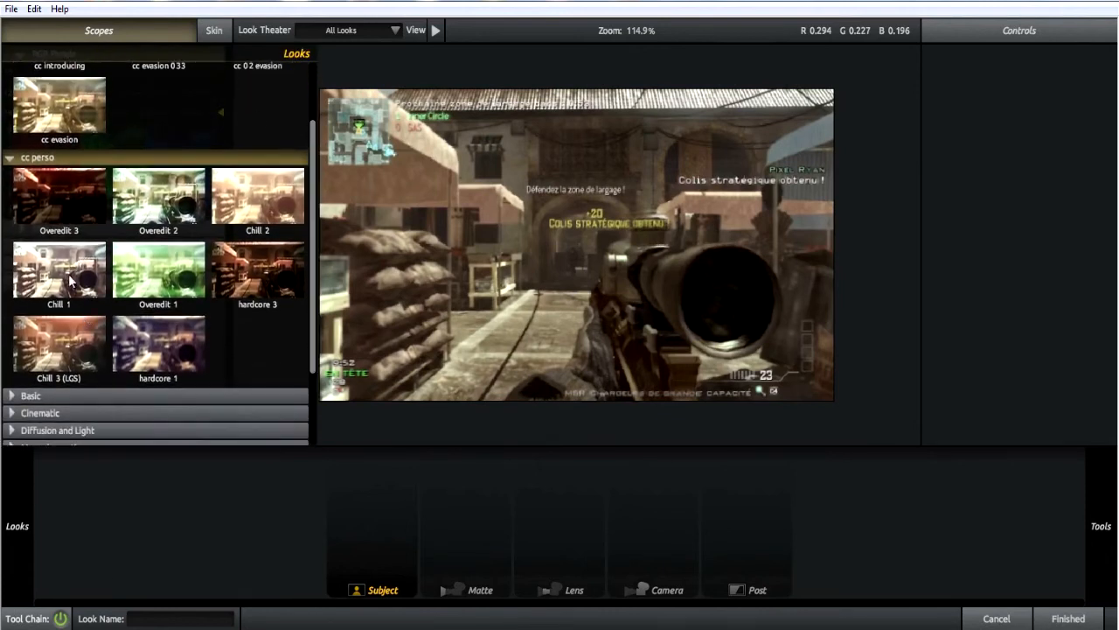
Look through the Subject, Matte, Lens and Camera tool categories, and revisit the preset groups in the Looks library.
scroll(74, 284, "up", 1)
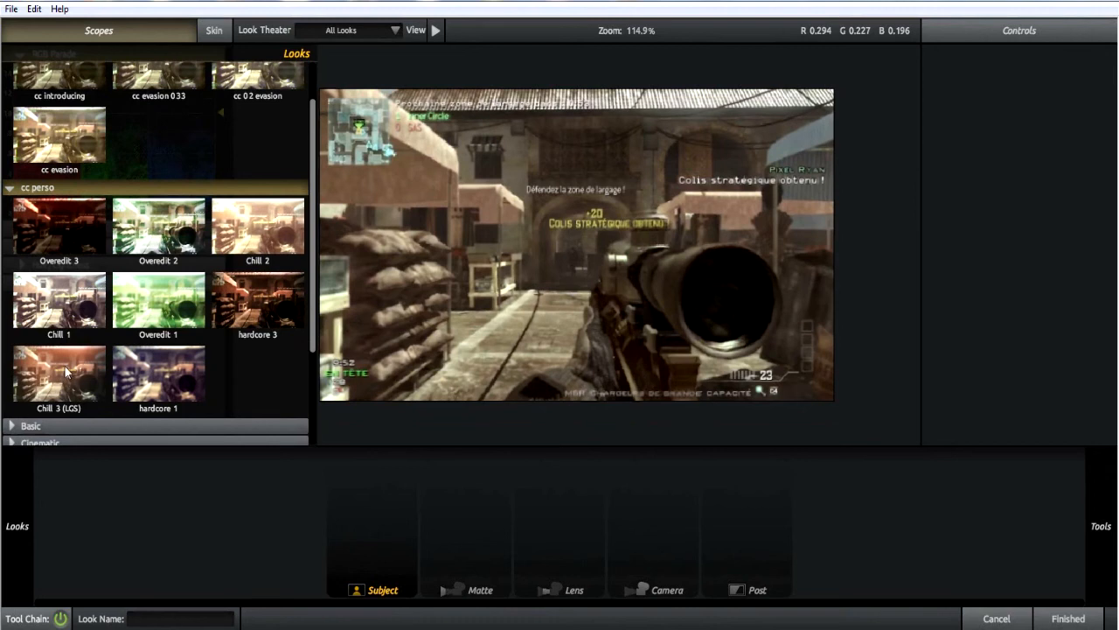
scroll(55, 363, "up", 2)
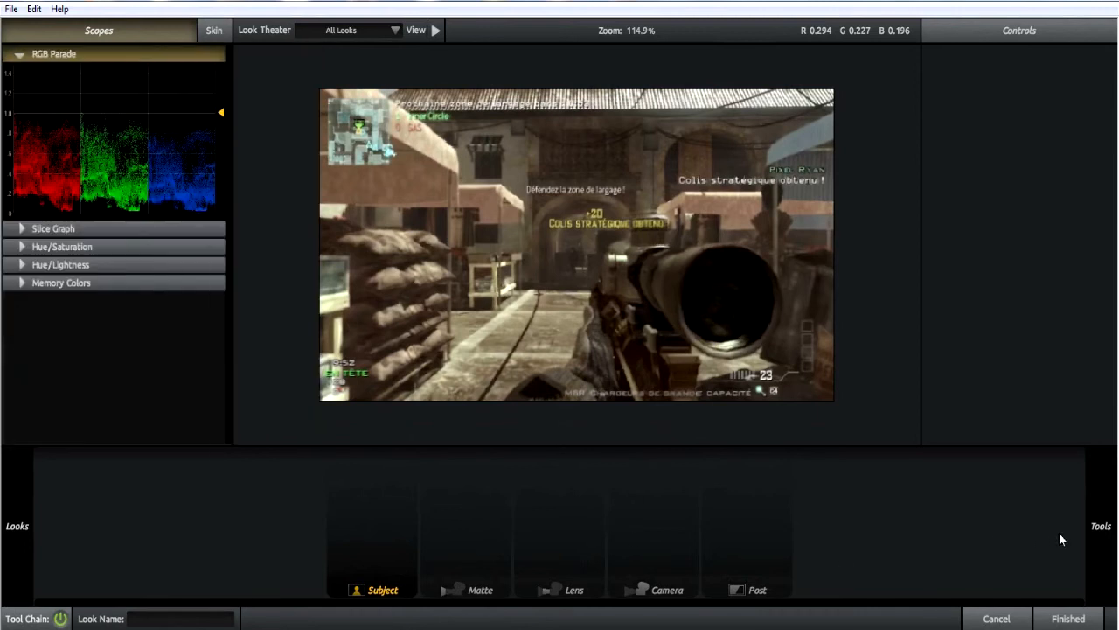
mouse_move(1102, 531)
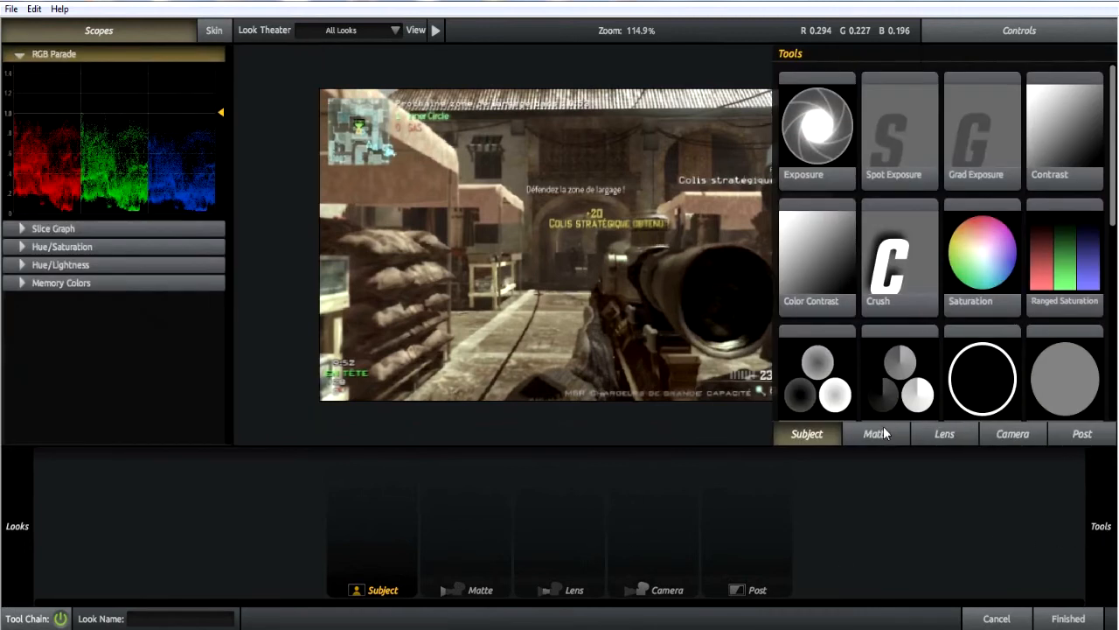
left_click(944, 433)
left_click(1013, 434)
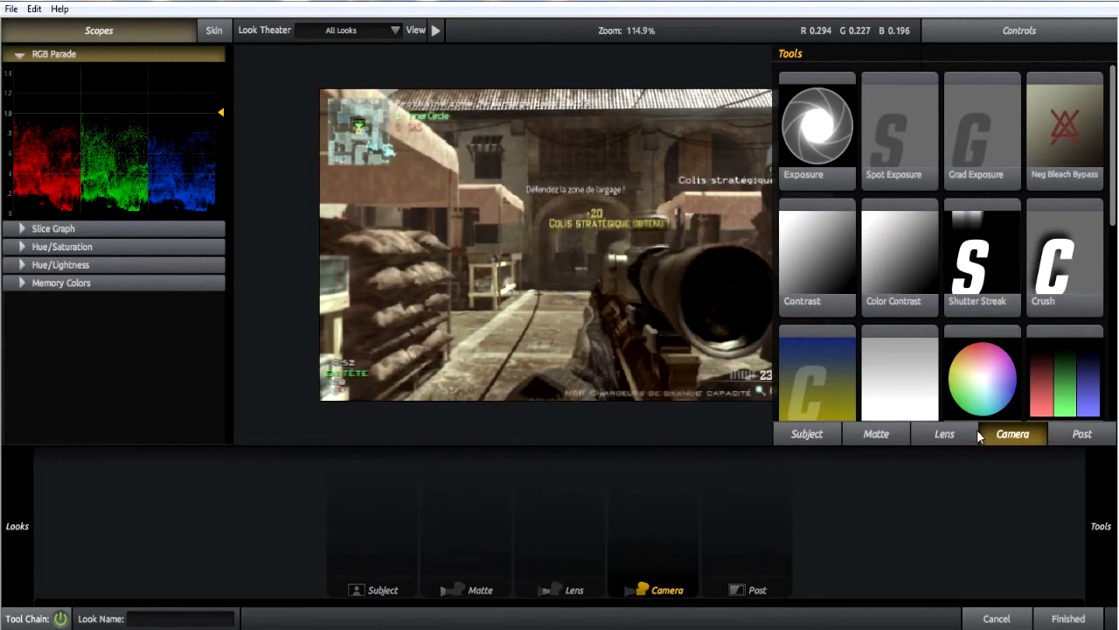
left_click(944, 434)
left_click(875, 437)
left_click(829, 431)
left_click(876, 434)
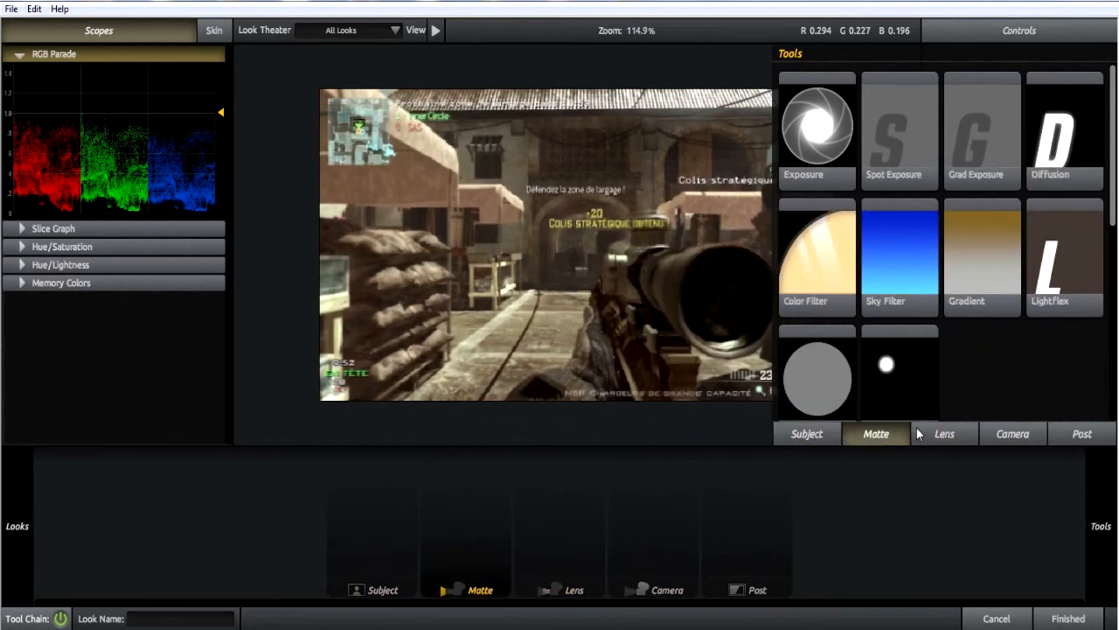
left_click(943, 434)
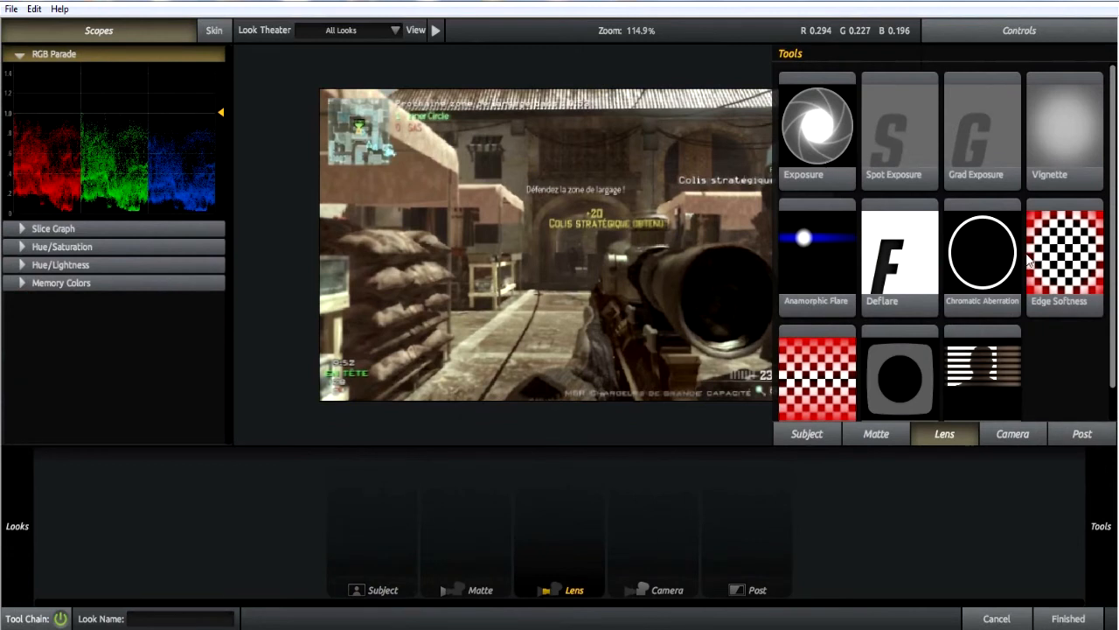
scroll(1029, 259, "down", 1)
left_click(1018, 438)
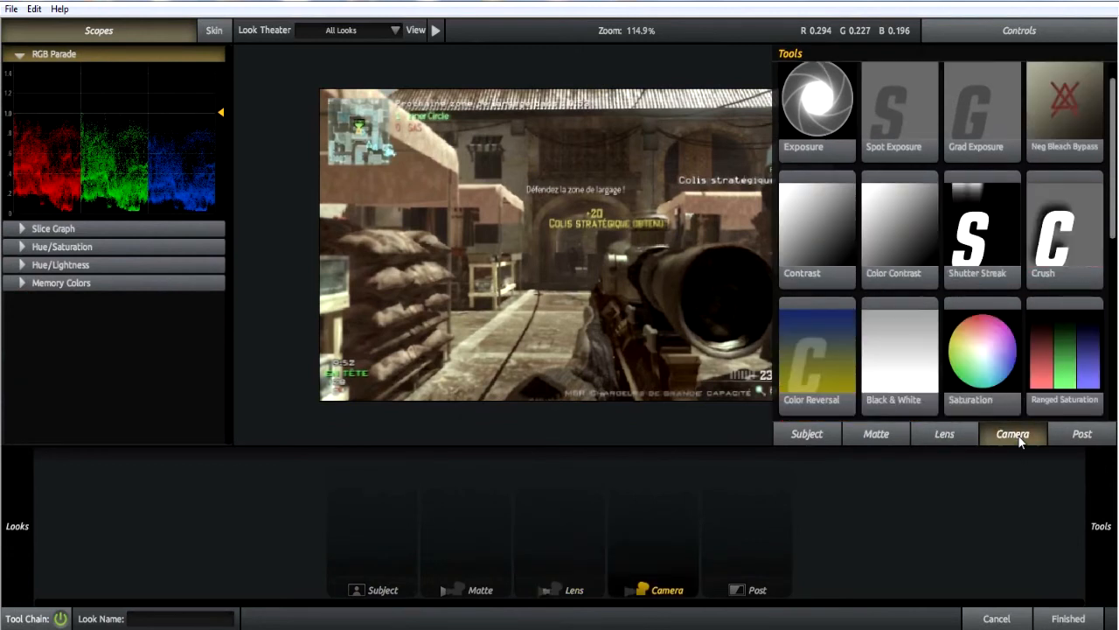
left_click(957, 433)
left_click(898, 433)
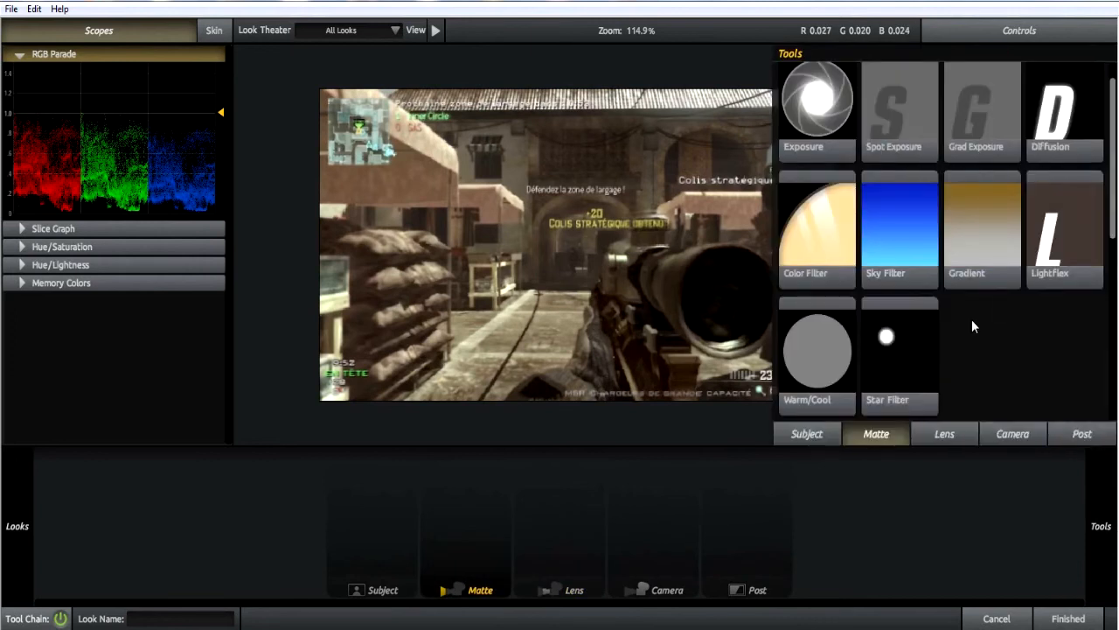
left_click(809, 435)
left_click(17, 526)
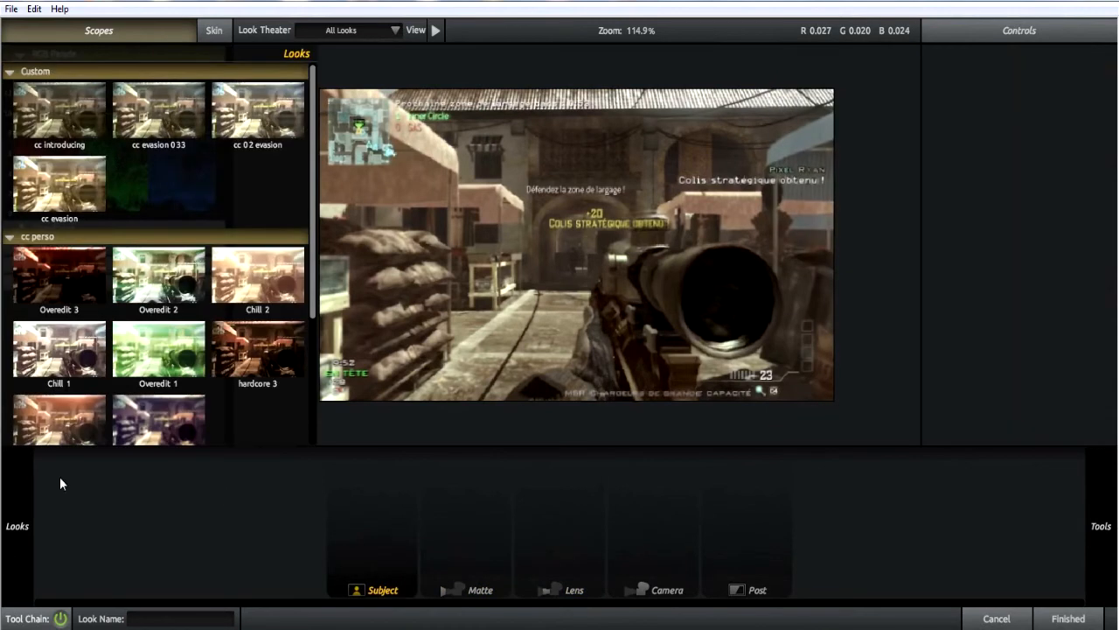
scroll(80, 395, "down", 2)
scroll(80, 395, "down", 2)
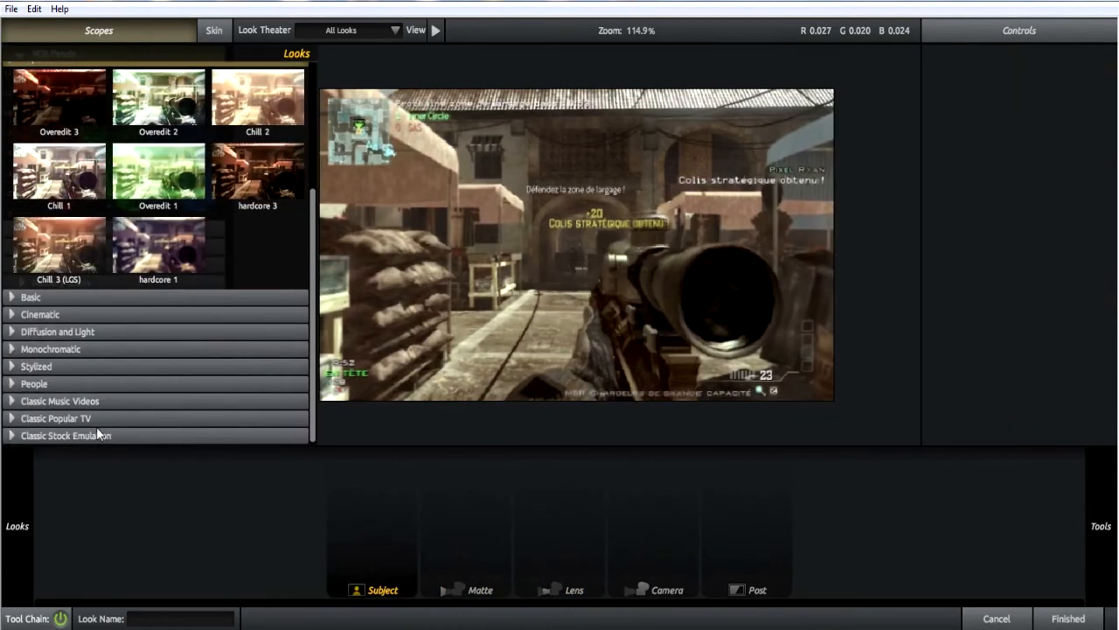
Try the Lens Distortion tool in the Lens stage with a distortion of about -15.2%, and delete it from the tool chain.
left_click(1101, 525)
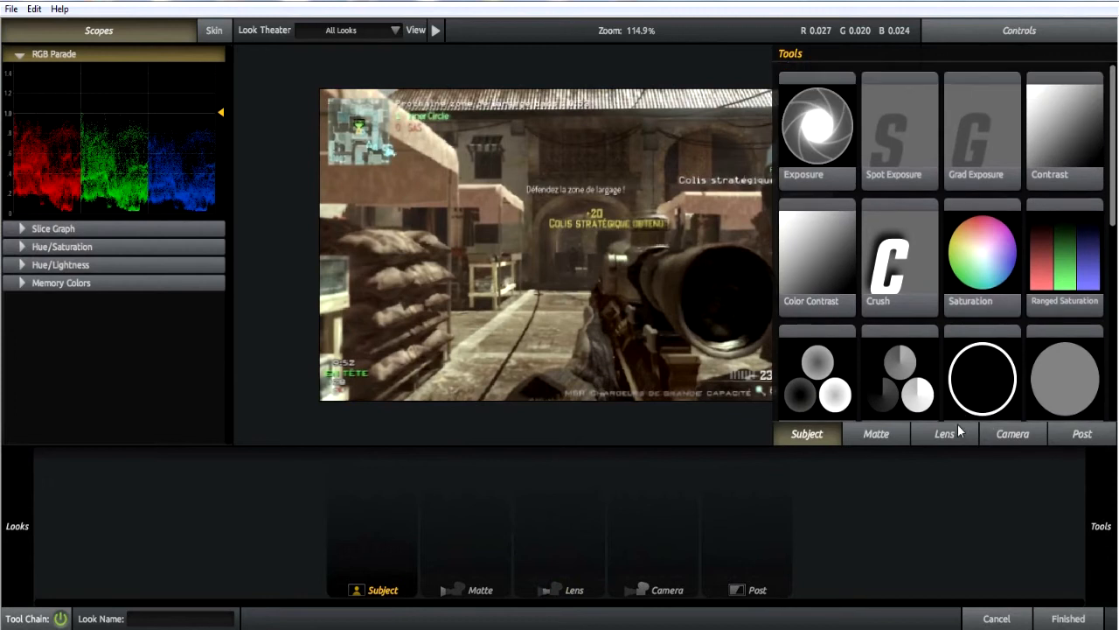
left_click(953, 432)
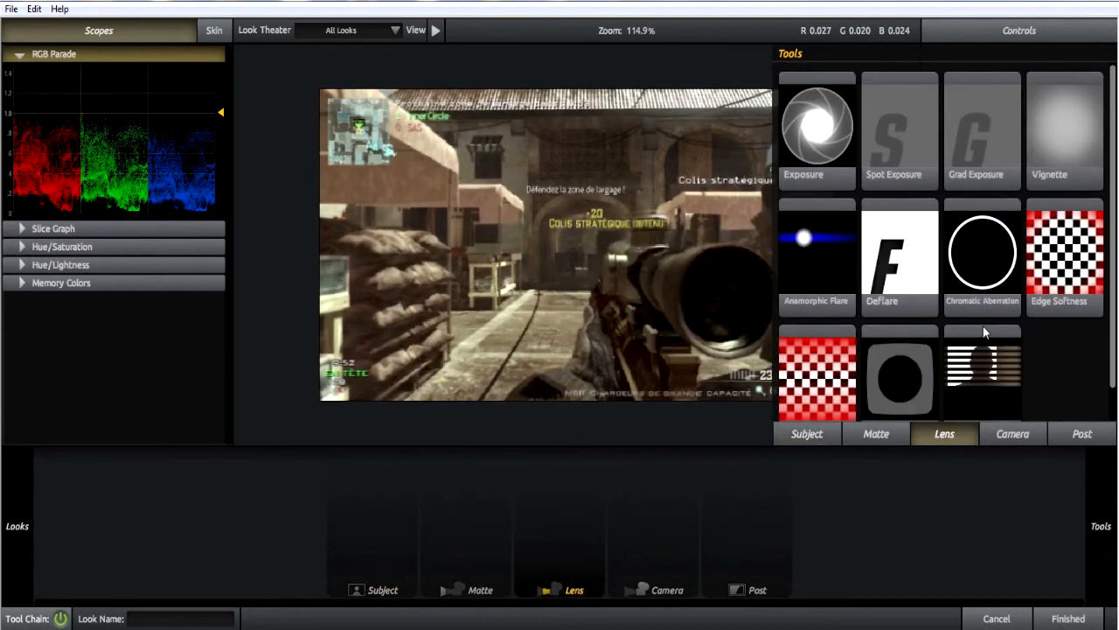
scroll(984, 320, "down", 1)
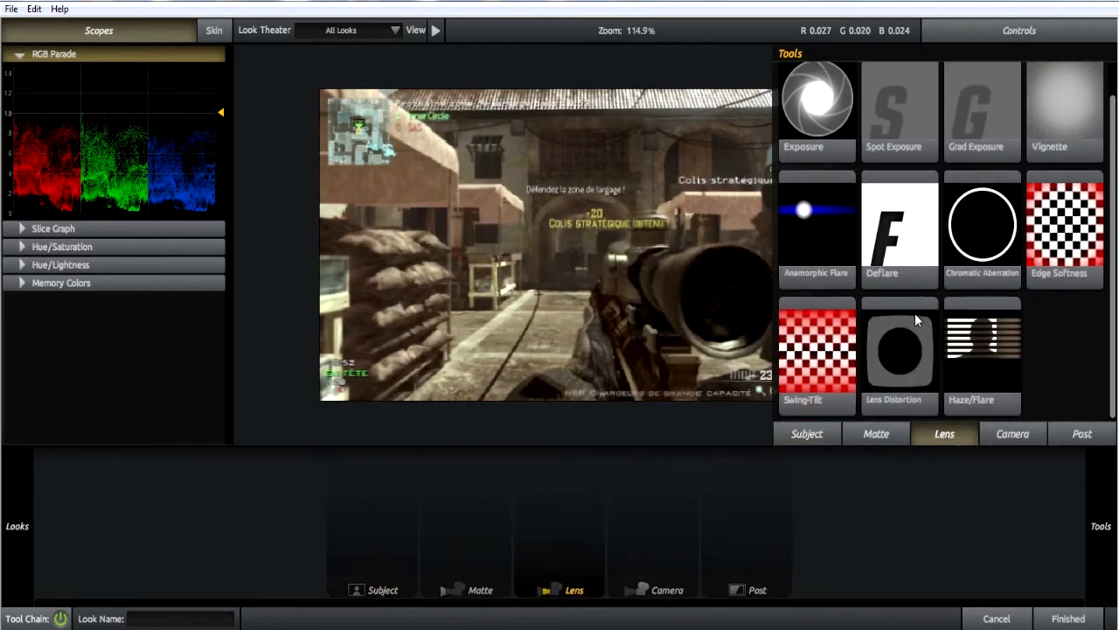
left_click_drag(895, 351, 549, 548)
left_click_drag(727, 271, 636, 268)
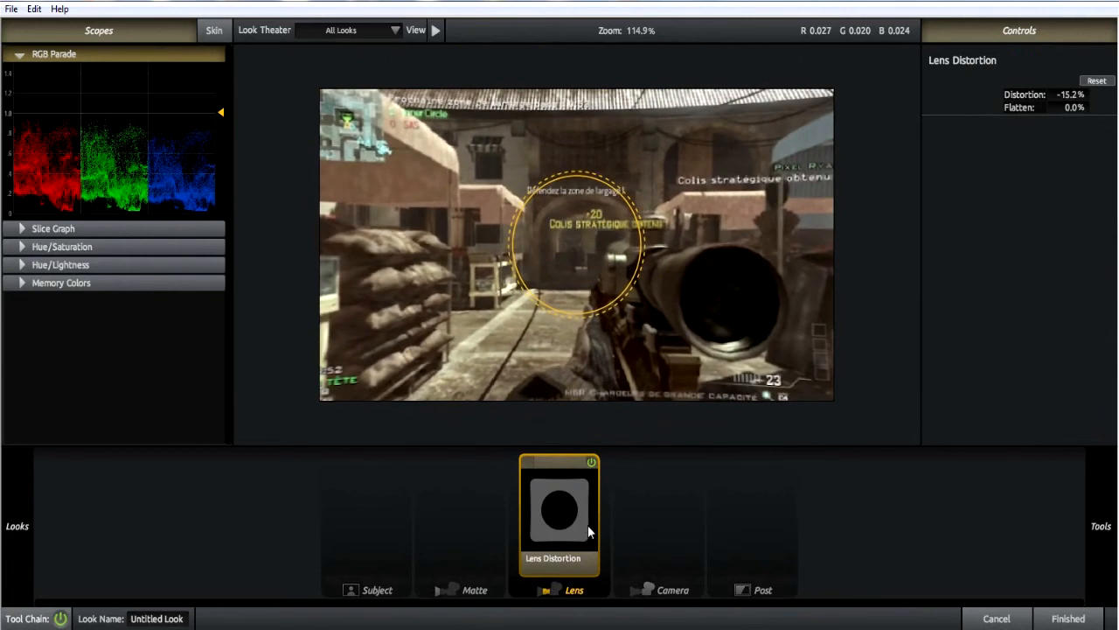
key("Delete")
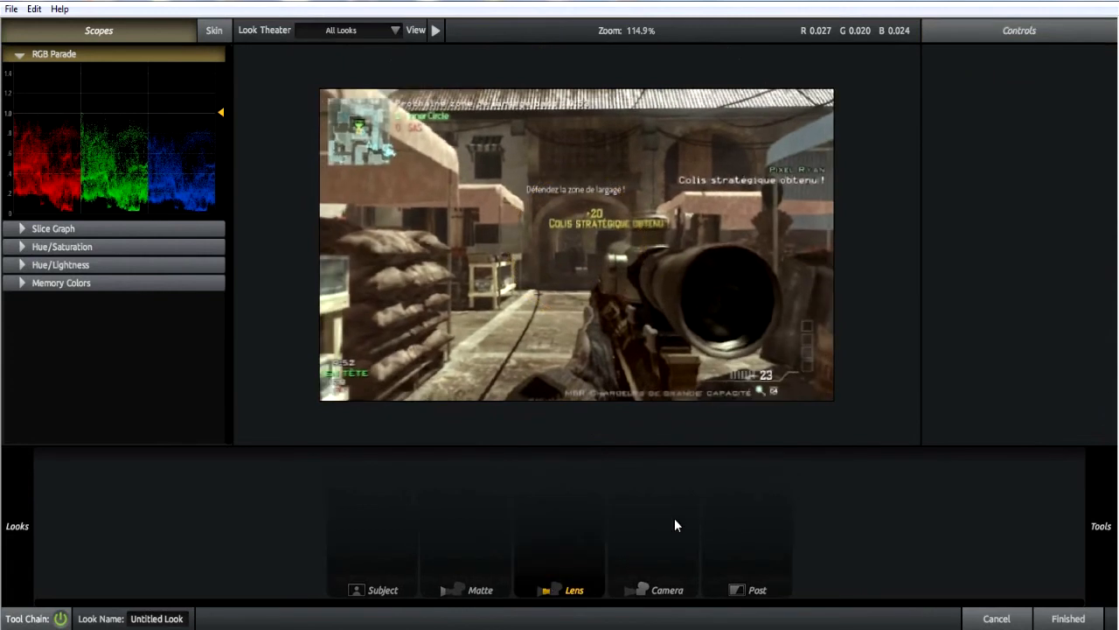
Examine the tools offered for the Matte, Subject, Lens and Camera stages, going through the whole Camera set.
mouse_move(1101, 526)
left_click(876, 434)
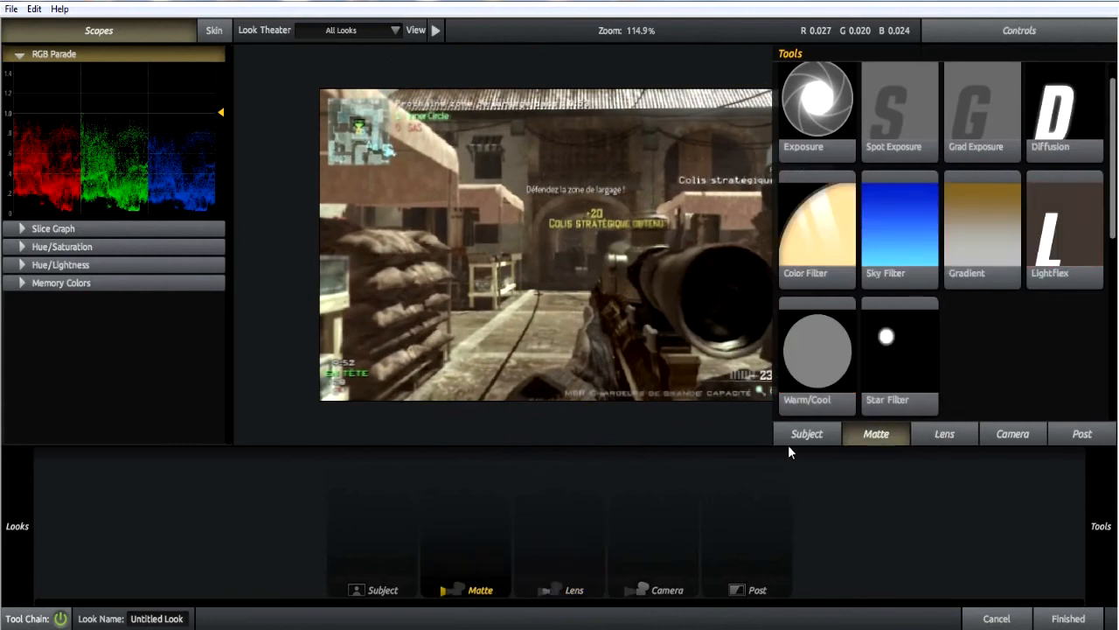
left_click(796, 435)
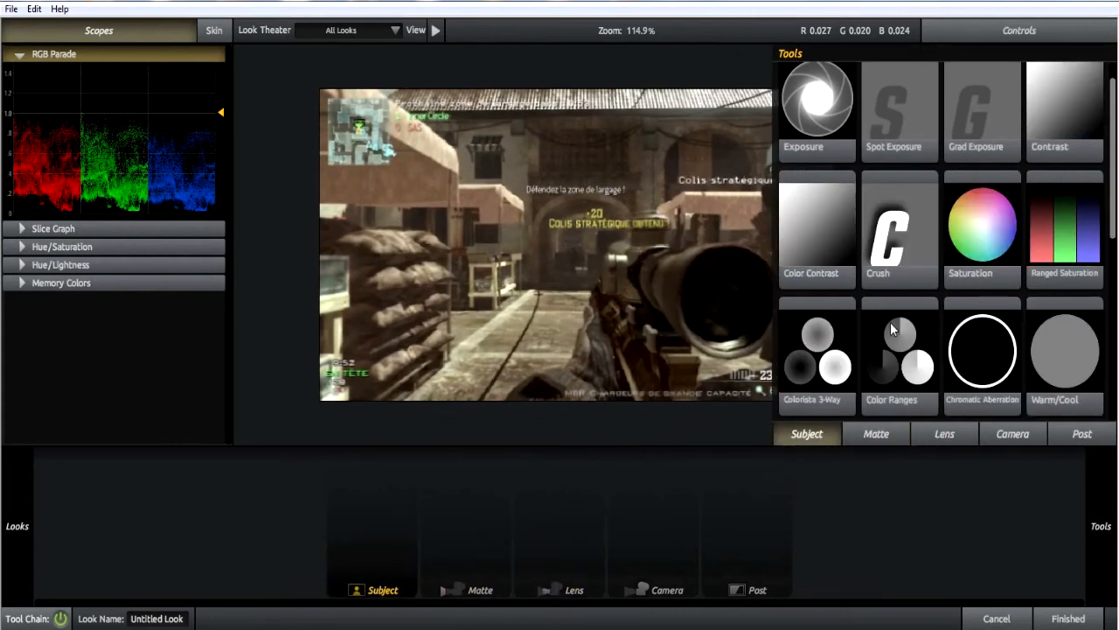
left_click(866, 432)
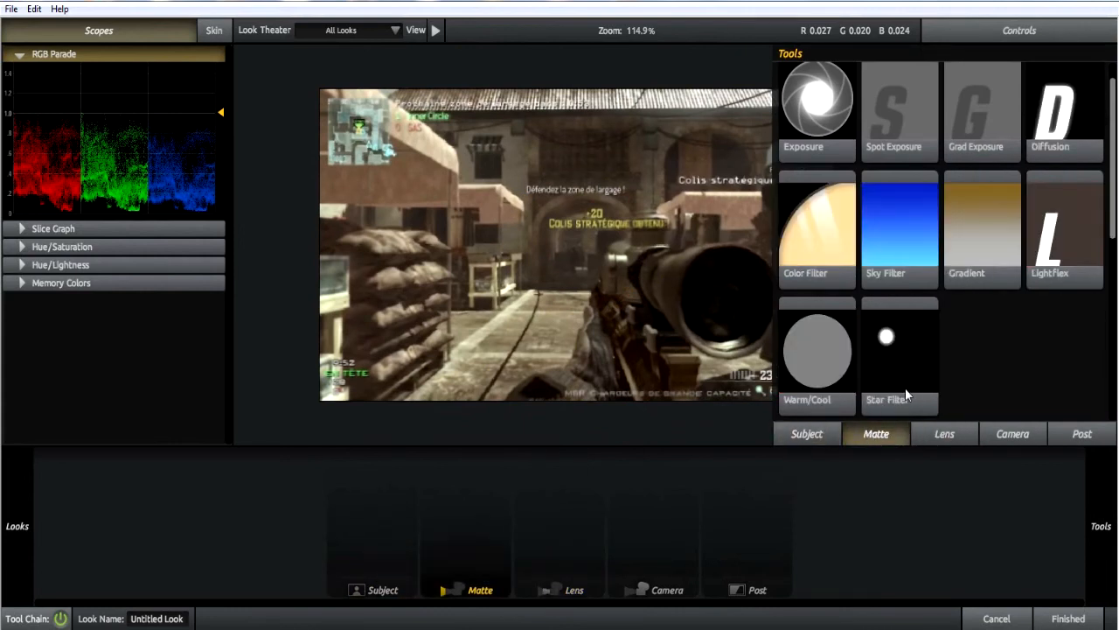
left_click(932, 435)
left_click(1015, 433)
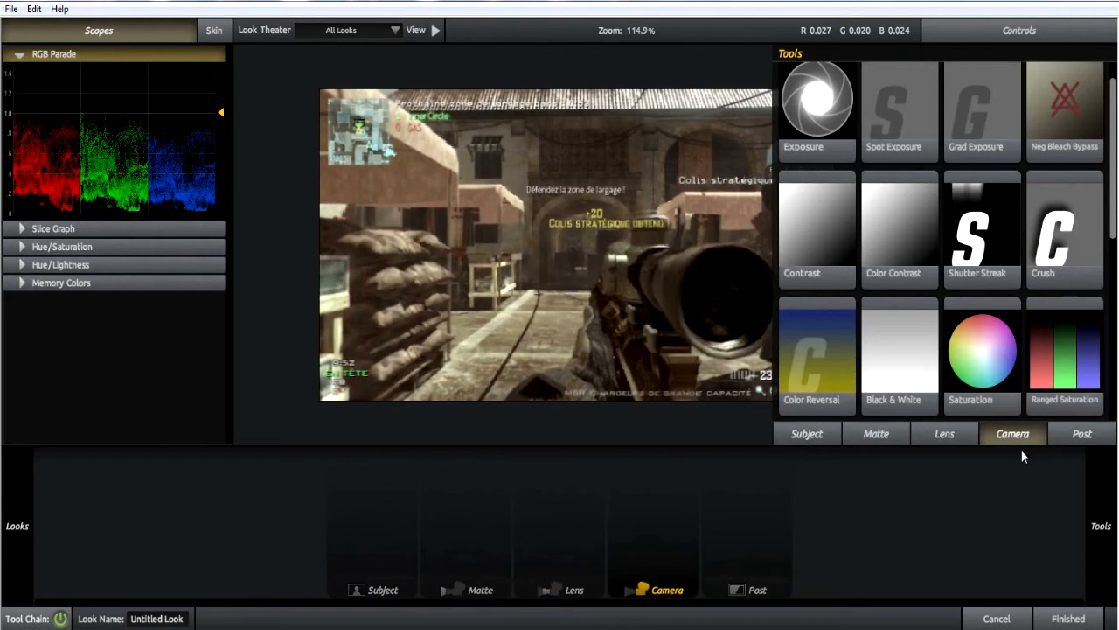
scroll(913, 262, "down", 6)
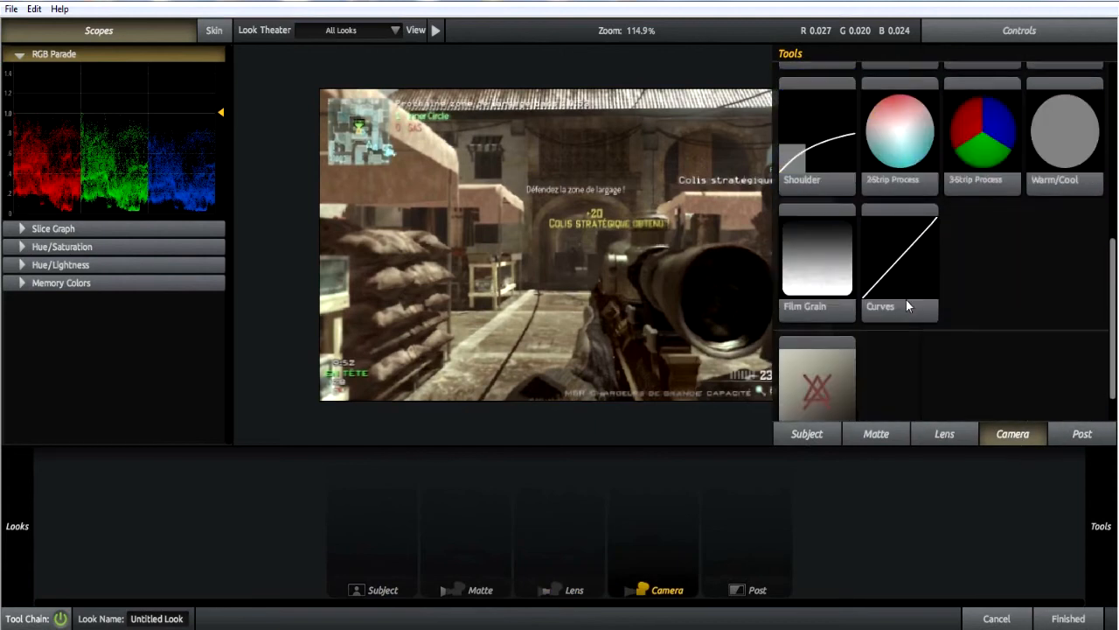
scroll(906, 305, "down", 1)
scroll(900, 258, "up", 5)
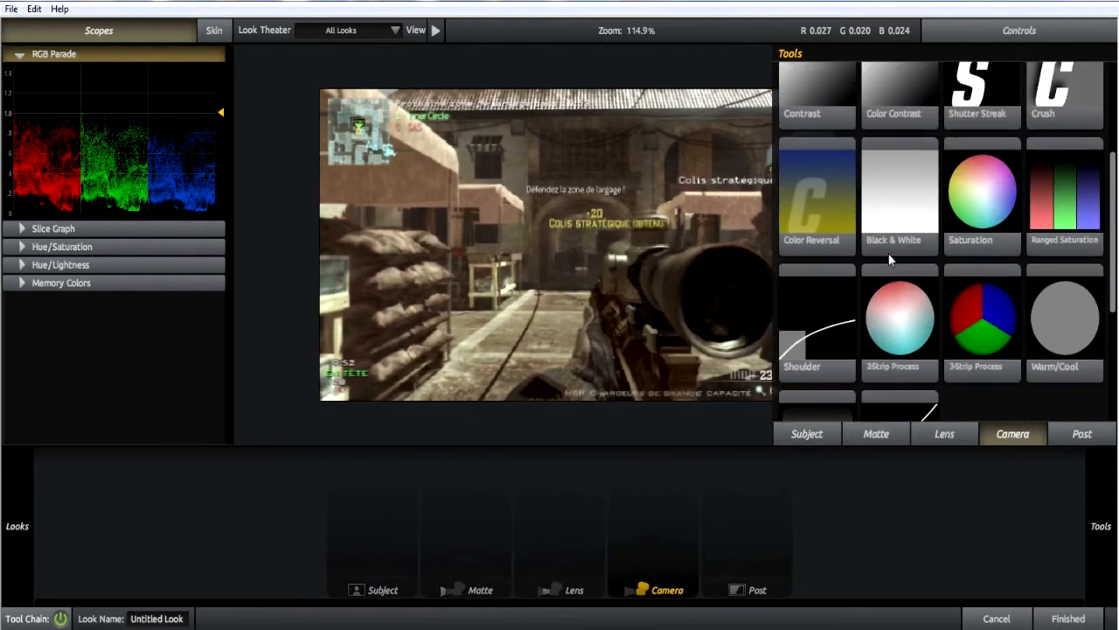
scroll(889, 253, "down", 4)
scroll(898, 294, "down", 1)
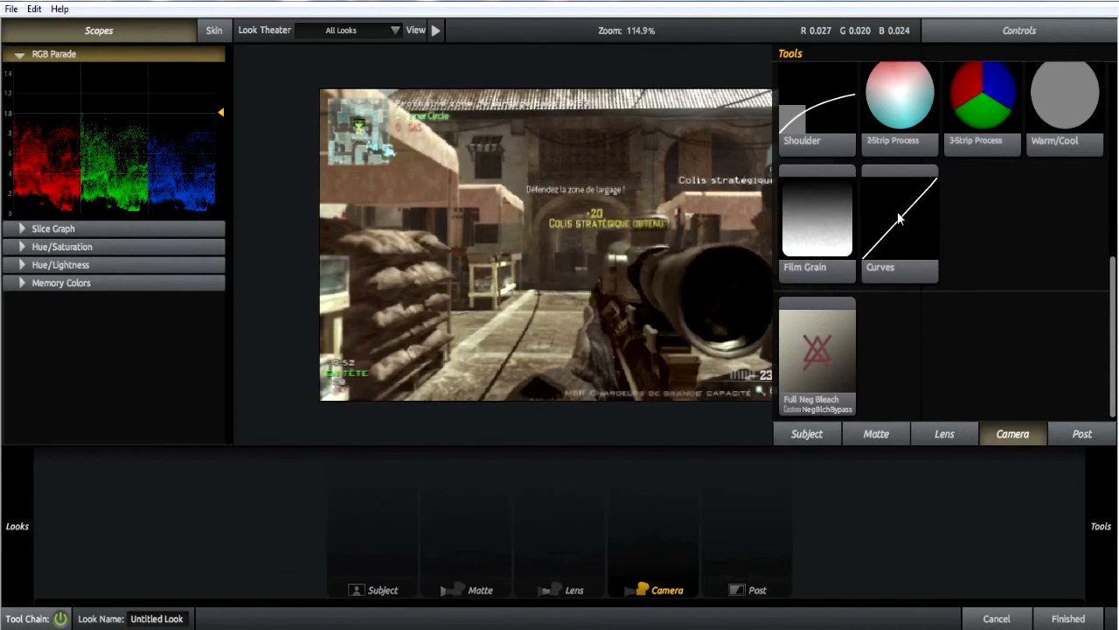
scroll(898, 203, "up", 2)
scroll(898, 203, "up", 6)
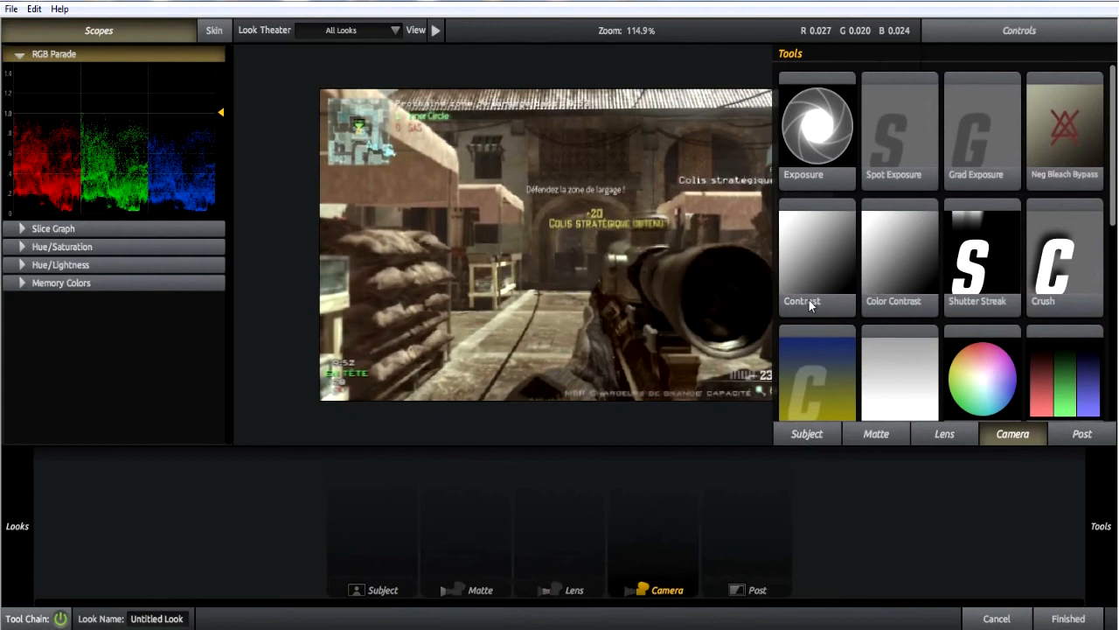
Add the Curves tool to the Camera stage and set its contrast to -0.500.
scroll(824, 262, "down", 8)
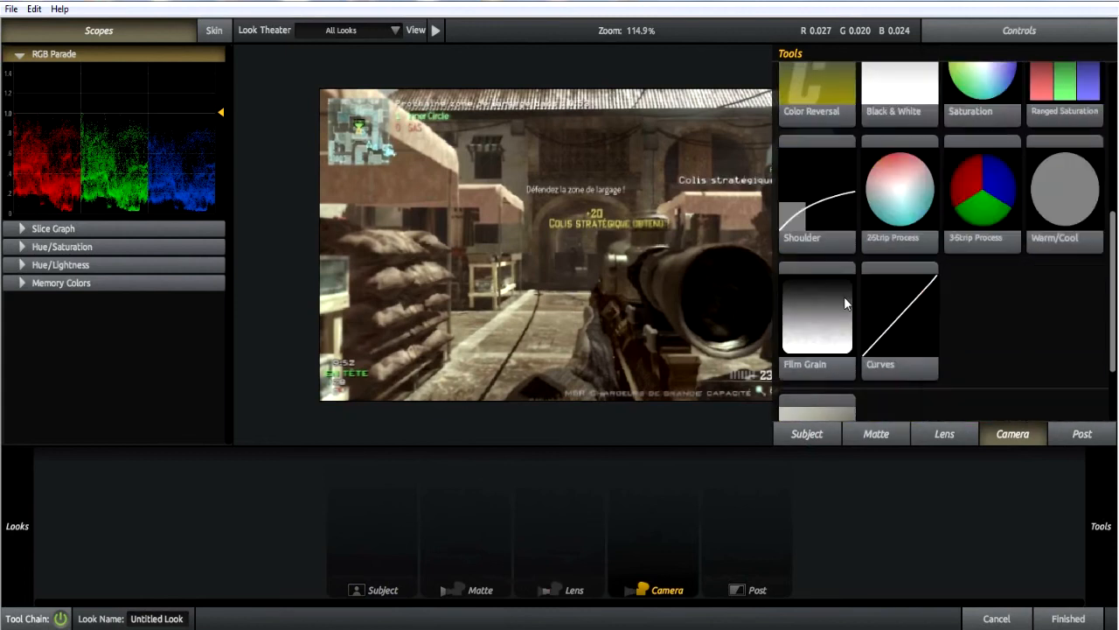
double_click(886, 267)
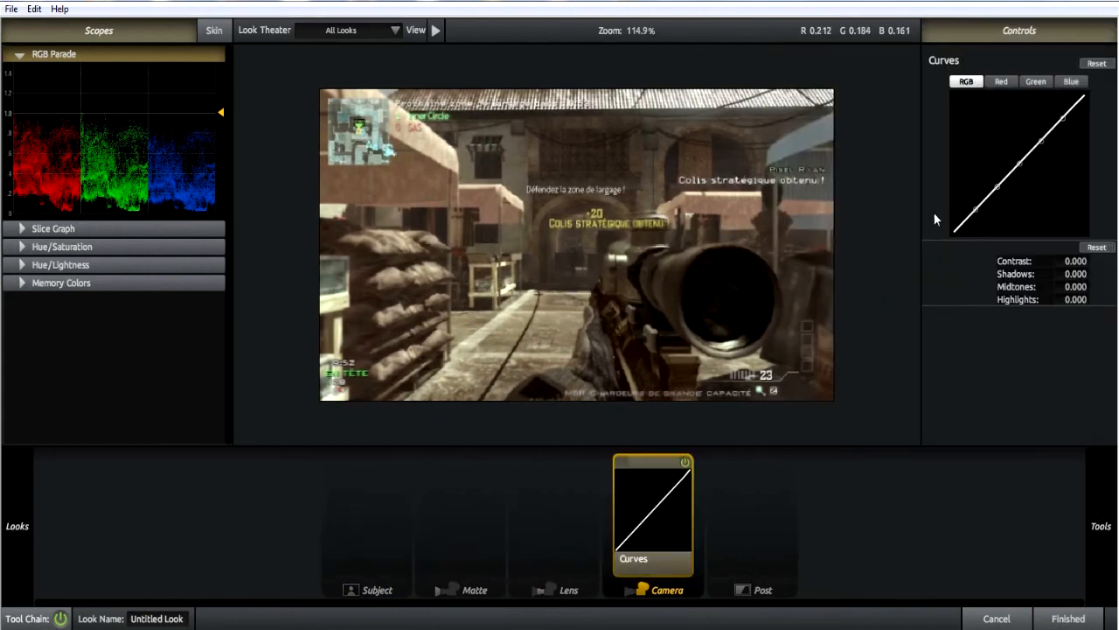
left_click_drag(1071, 260, 1047, 260)
left_click(1069, 261)
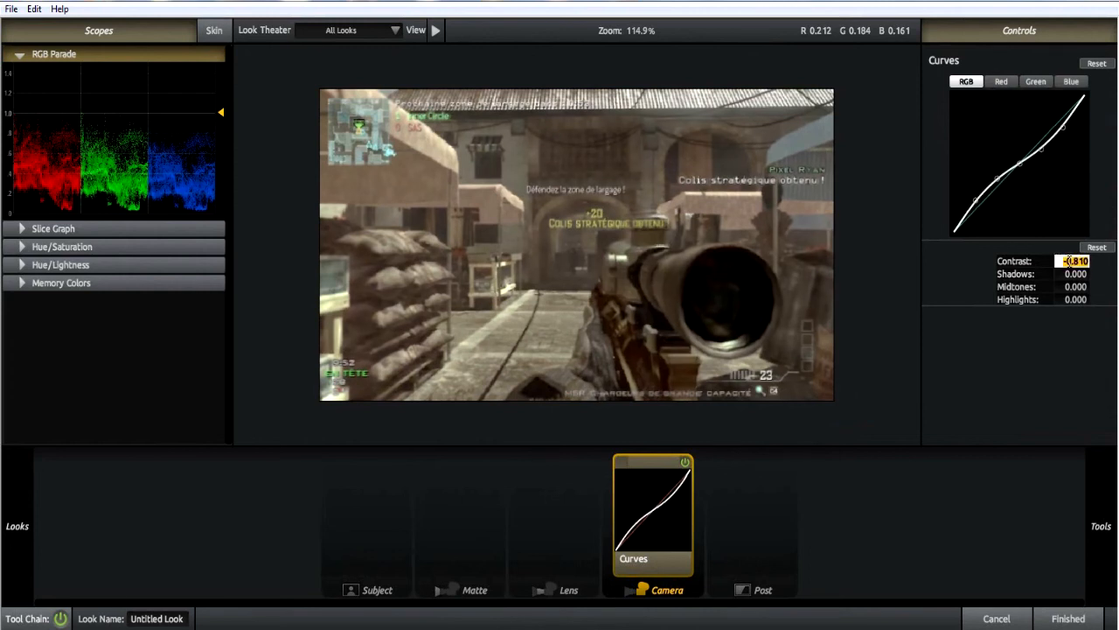
type("-0.55")
key("Return")
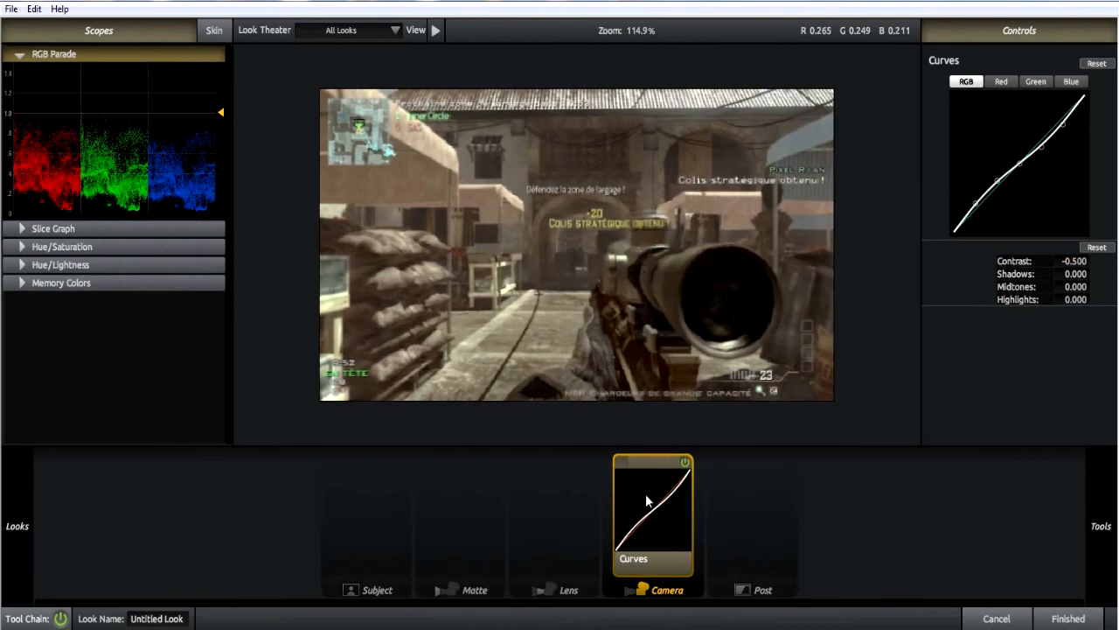
Switch the Curves tool off and on to compare the image with and without it.
left_click(683, 463)
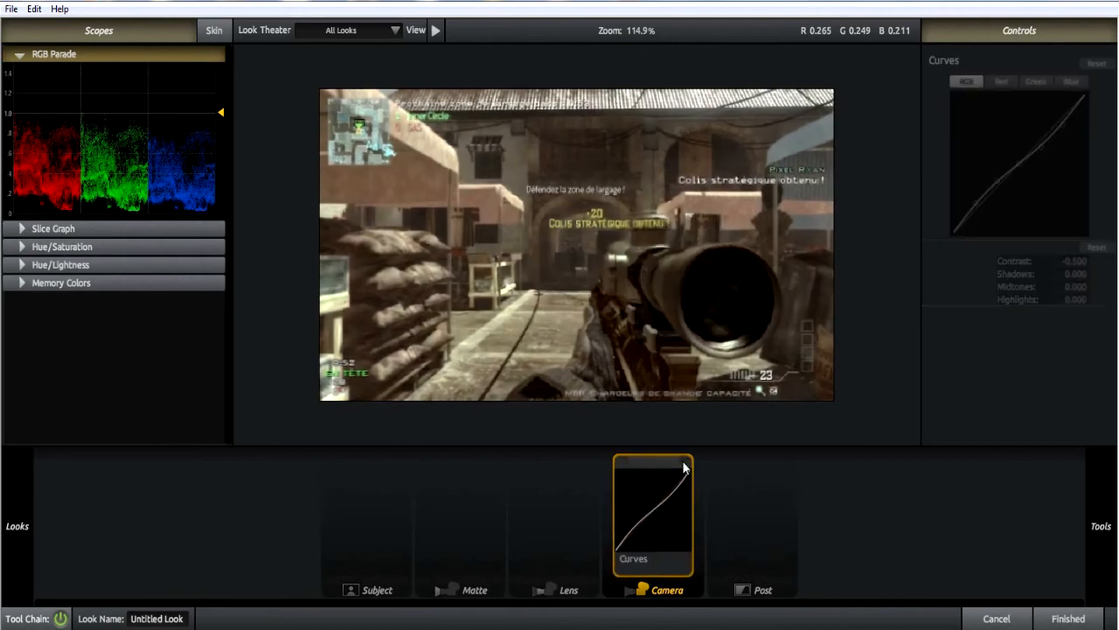
left_click(684, 464)
left_click(684, 464)
left_click(684, 463)
Add the Exposure tool after Curves in the Camera stage and raise its stops to +16.00.
mouse_move(1101, 525)
scroll(962, 343, "up", 6)
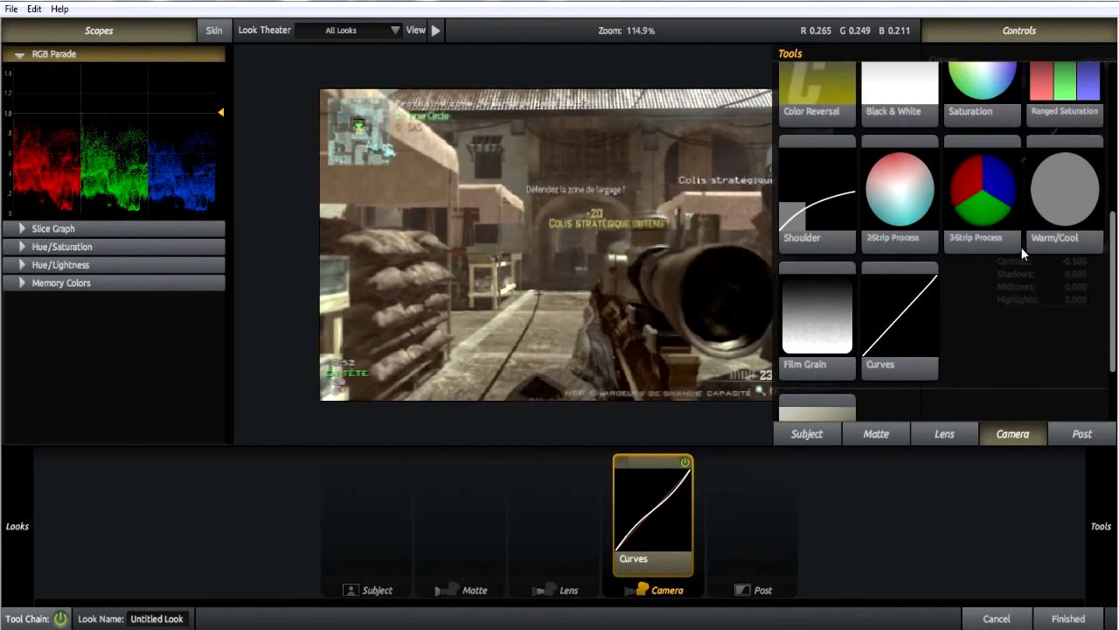
scroll(1005, 297, "up", 1)
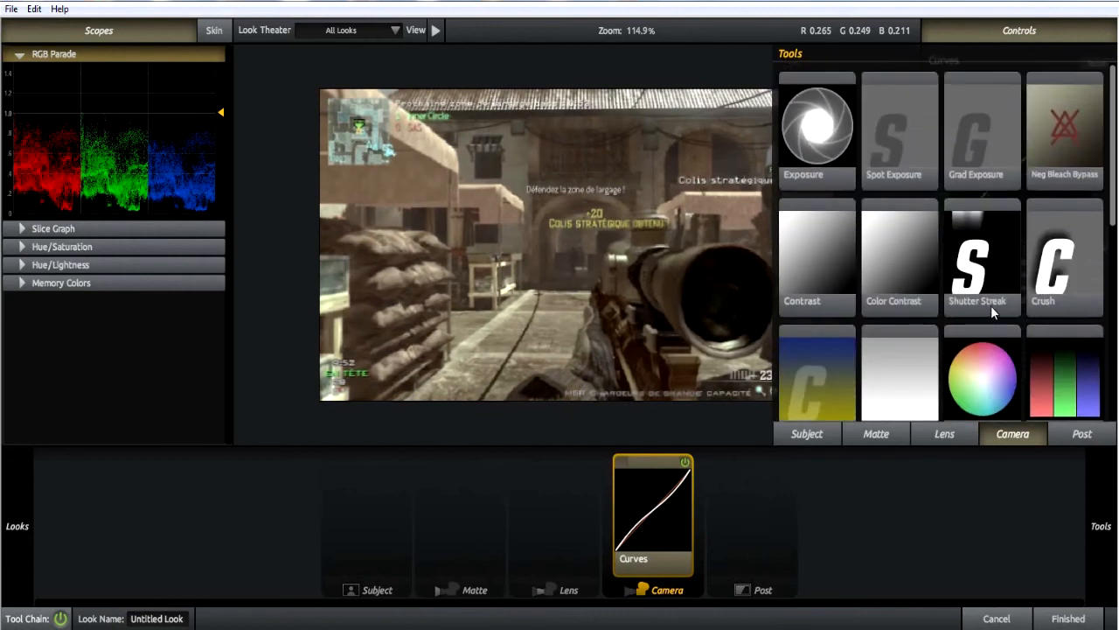
left_click_drag(822, 127, 695, 507)
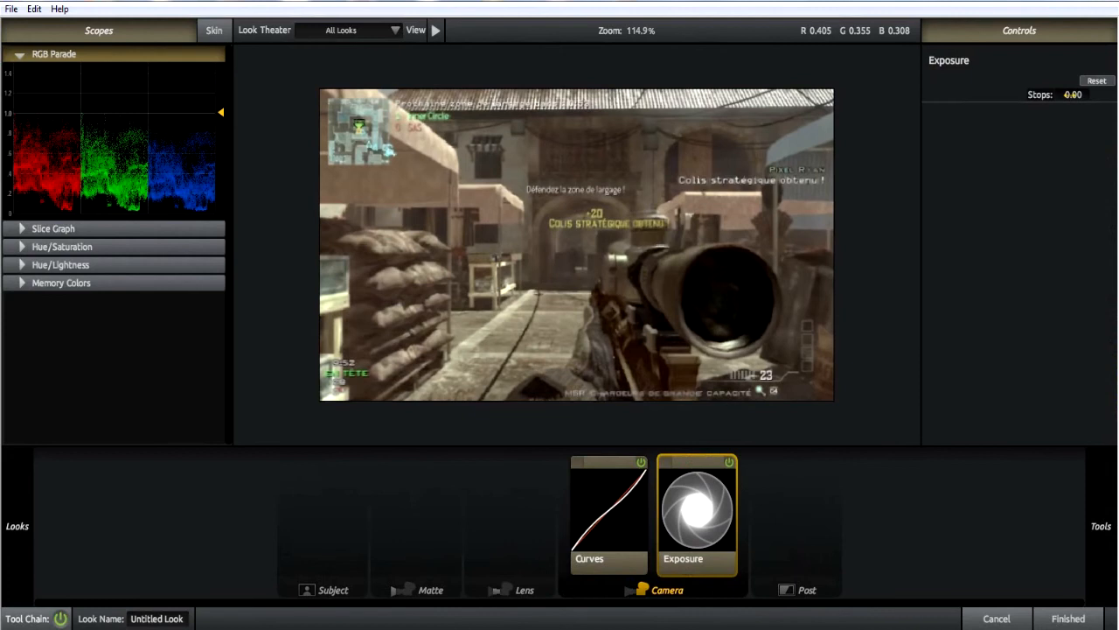
left_click_drag(1070, 94, 1115, 95)
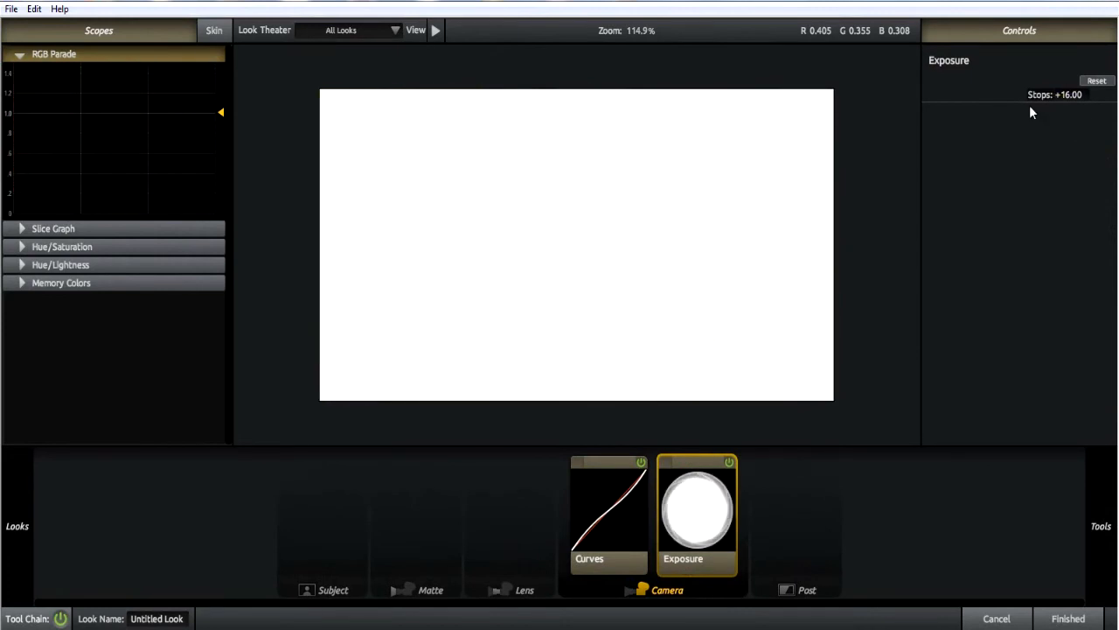
left_click(1074, 94)
left_click(1056, 129)
left_click(1065, 95)
left_click(1061, 116)
Try a second Exposure tool in the Camera stage with +16.00 stops, and delete it from the tool chain.
mouse_move(1101, 525)
double_click(809, 141)
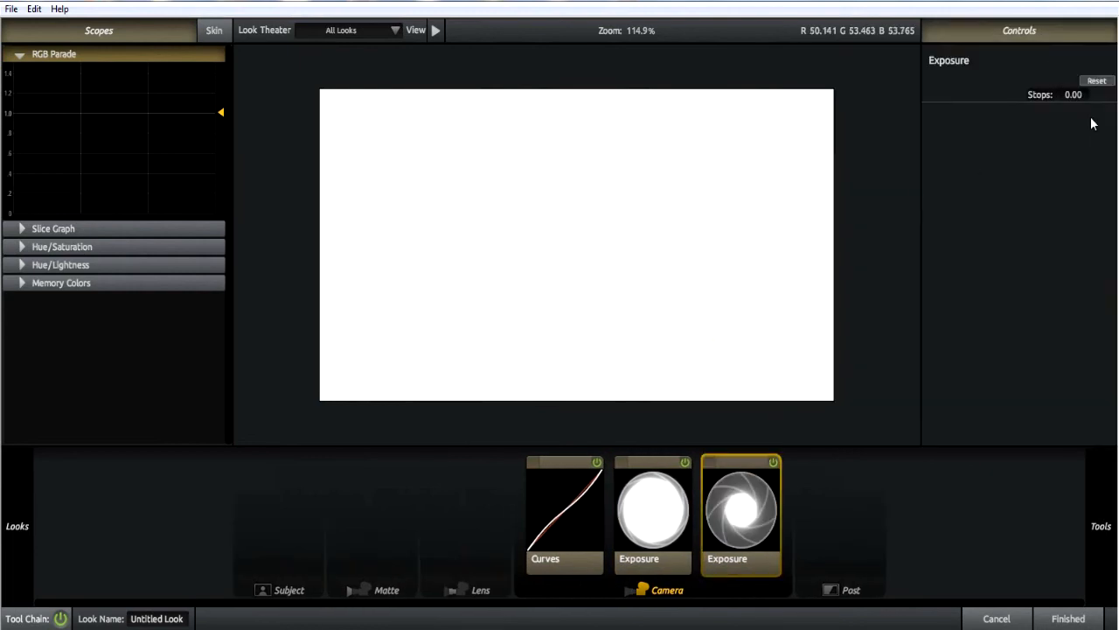
key("Return")
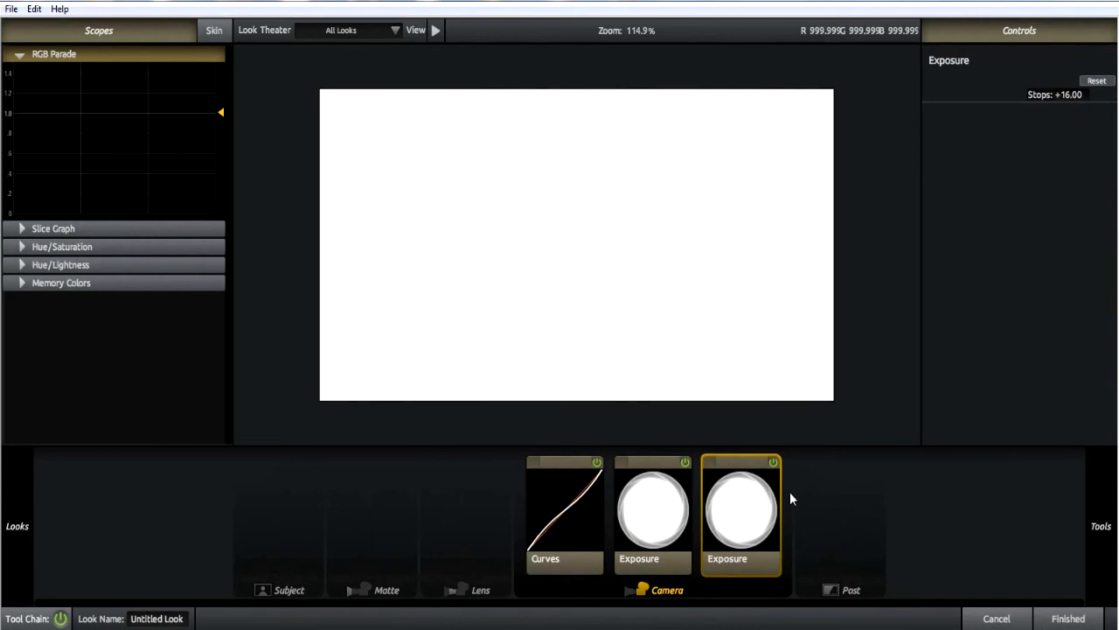
left_click_drag(1081, 94, 1072, 112)
key("Delete")
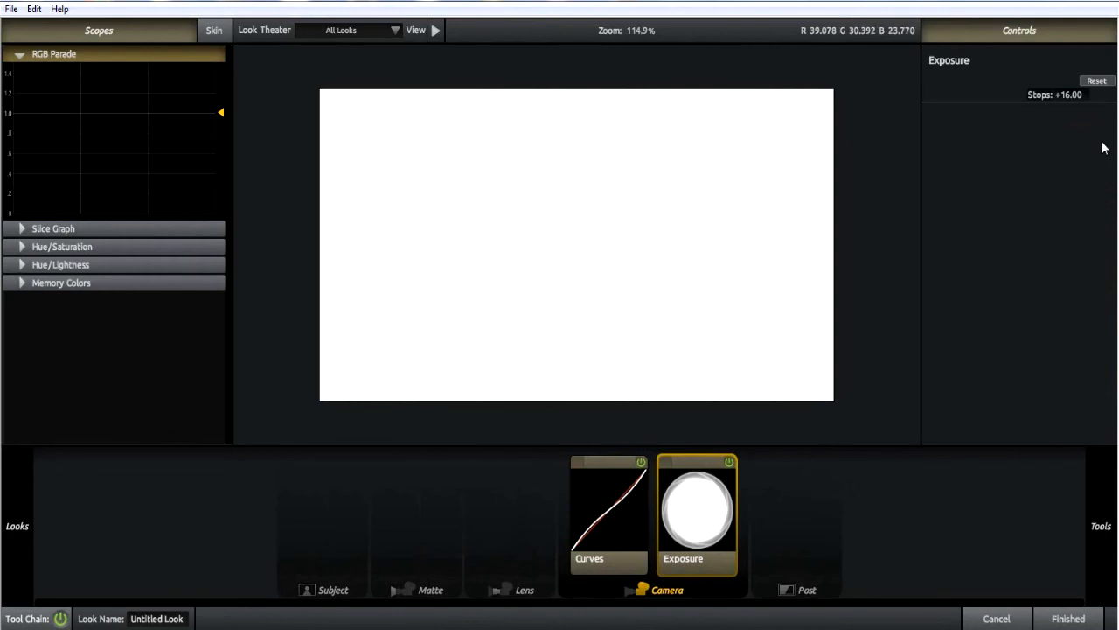
Try +1.50 stops on the Exposure tool and settle on +0.50 stops.
left_click(1073, 91)
type("1.5")
key("Return")
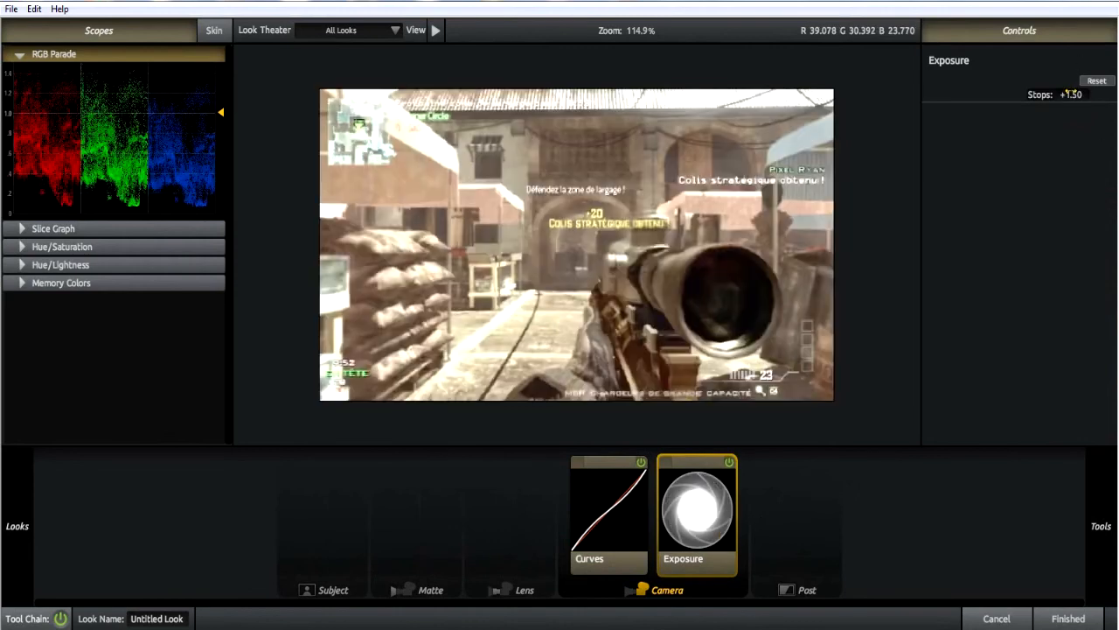
left_click(1068, 91)
key("Return")
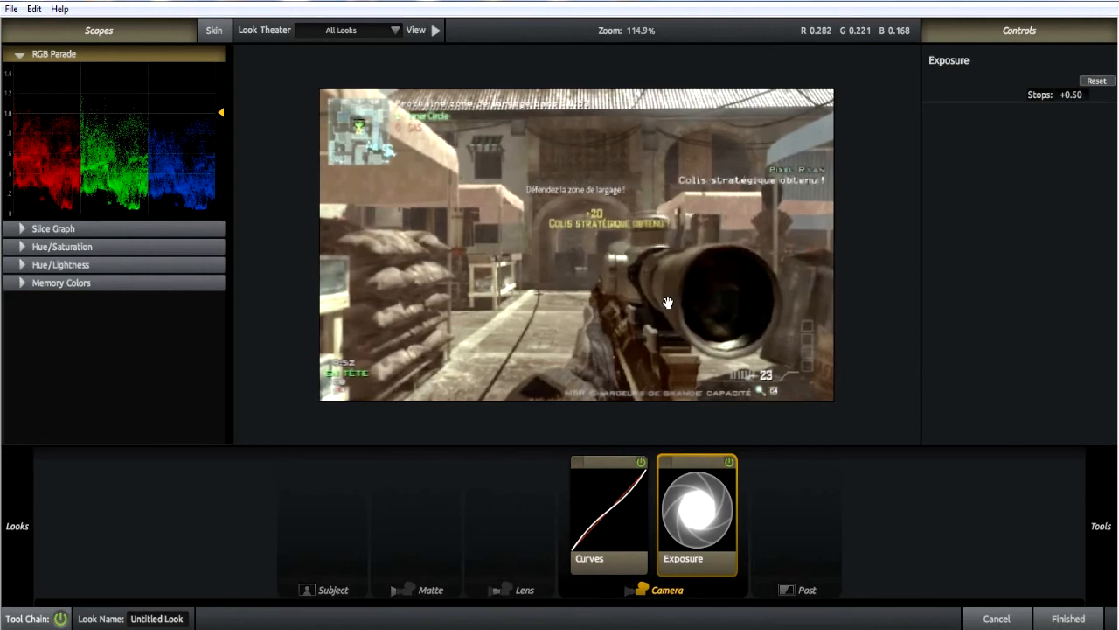
Add the Anamorphic Flare tool to the Lens stage of the tool chain.
mouse_move(1102, 516)
scroll(933, 316, "down", 3)
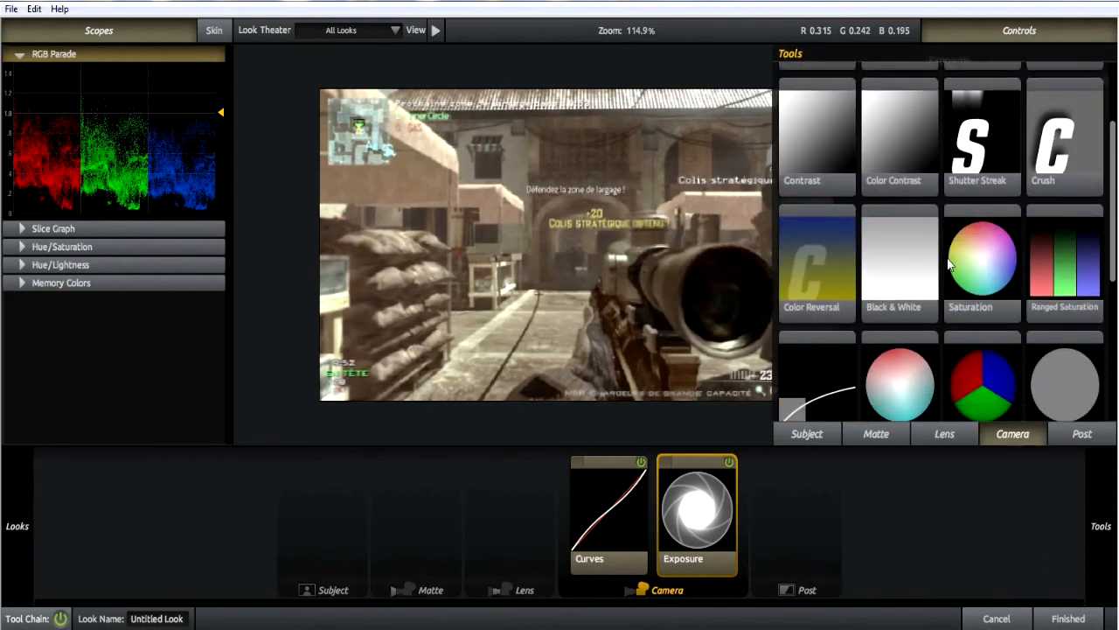
scroll(964, 259, "up", 4)
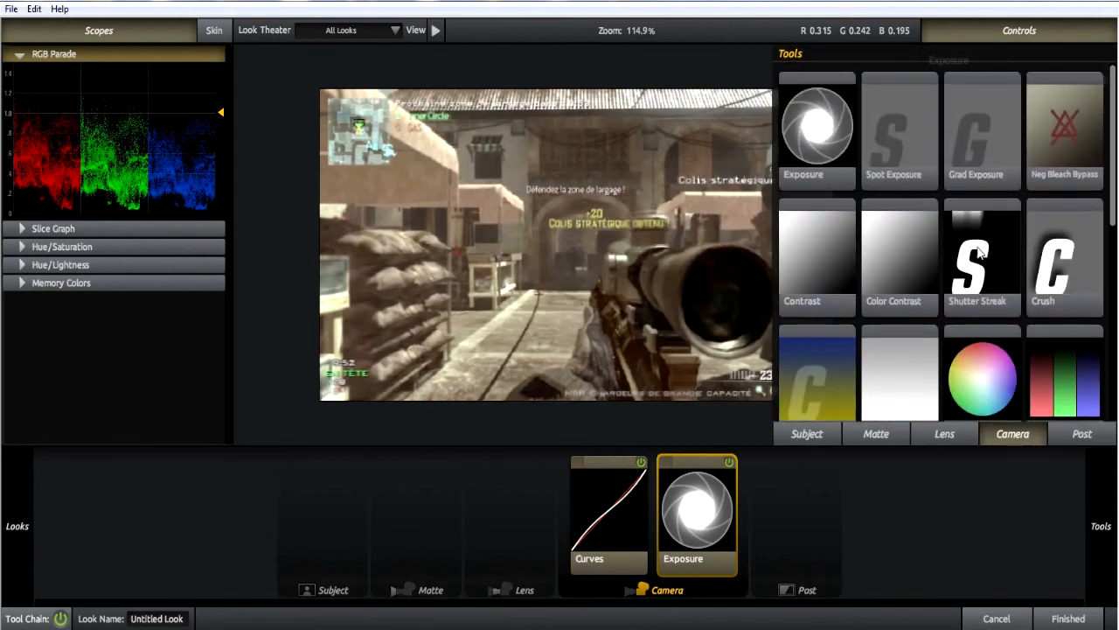
left_click(935, 435)
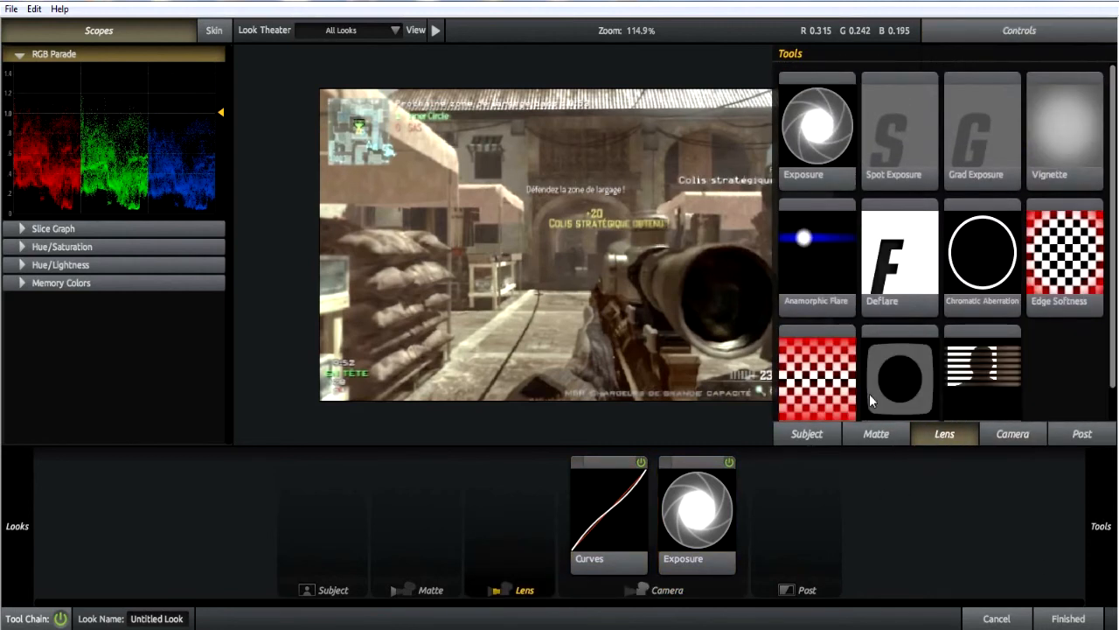
left_click_drag(825, 247, 501, 554)
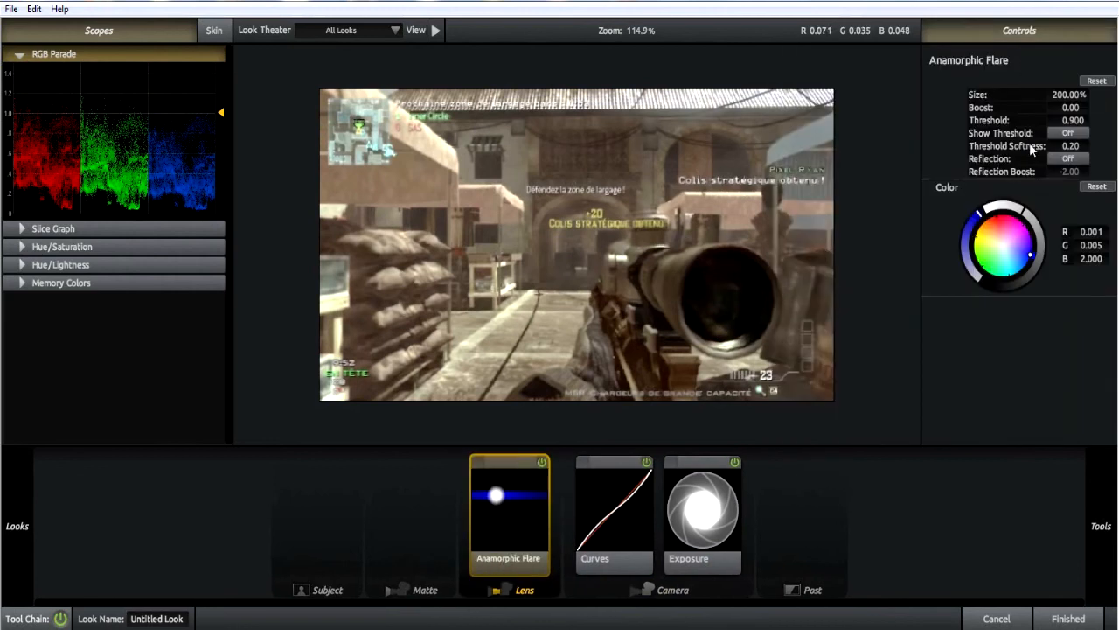
Raise the Anamorphic Flare's boost to +10.00 and set its size to 100%.
mouse_move(1069, 95)
left_mouse_down()
mouse_move(1100, 95)
mouse_move(1081, 108)
mouse_move(1105, 108)
left_mouse_up()
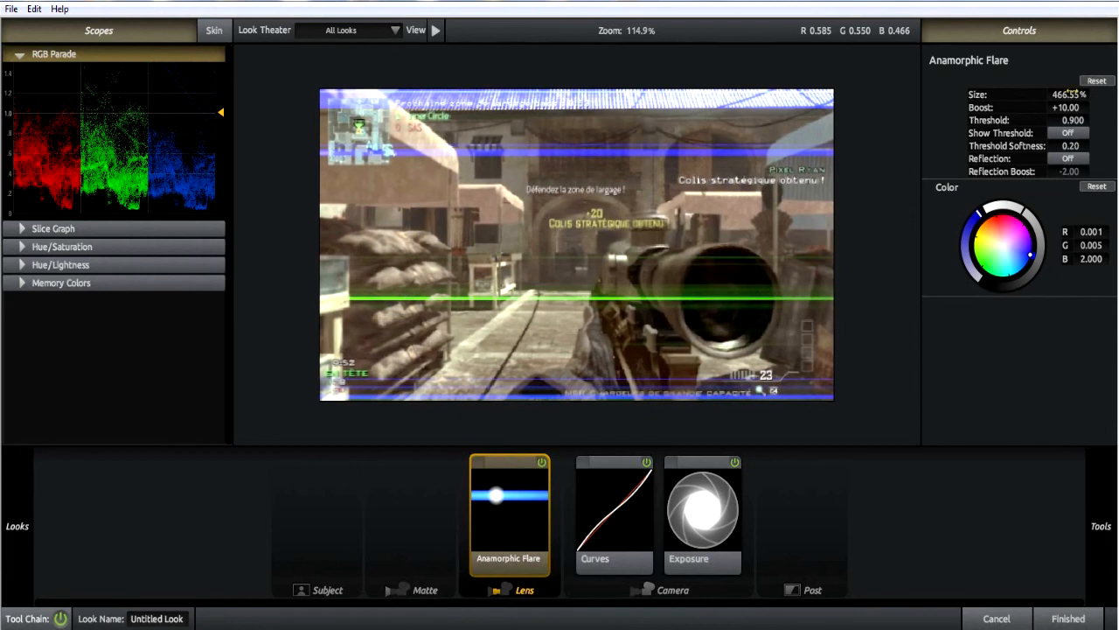
left_click_drag(1068, 89, 1072, 92)
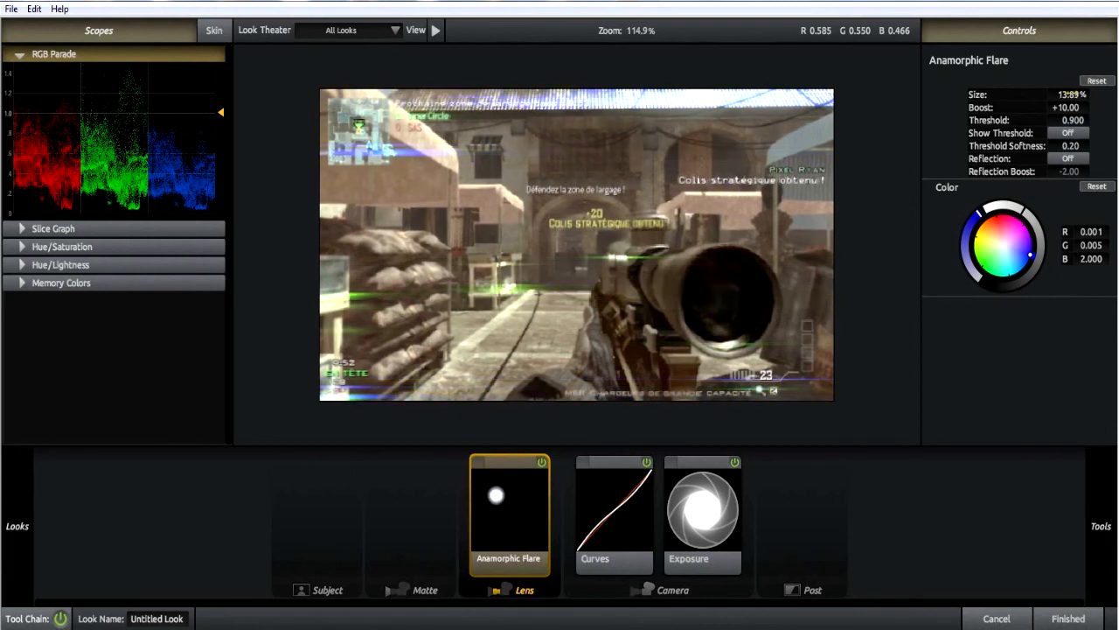
left_click(1070, 92)
type("100")
key("Return")
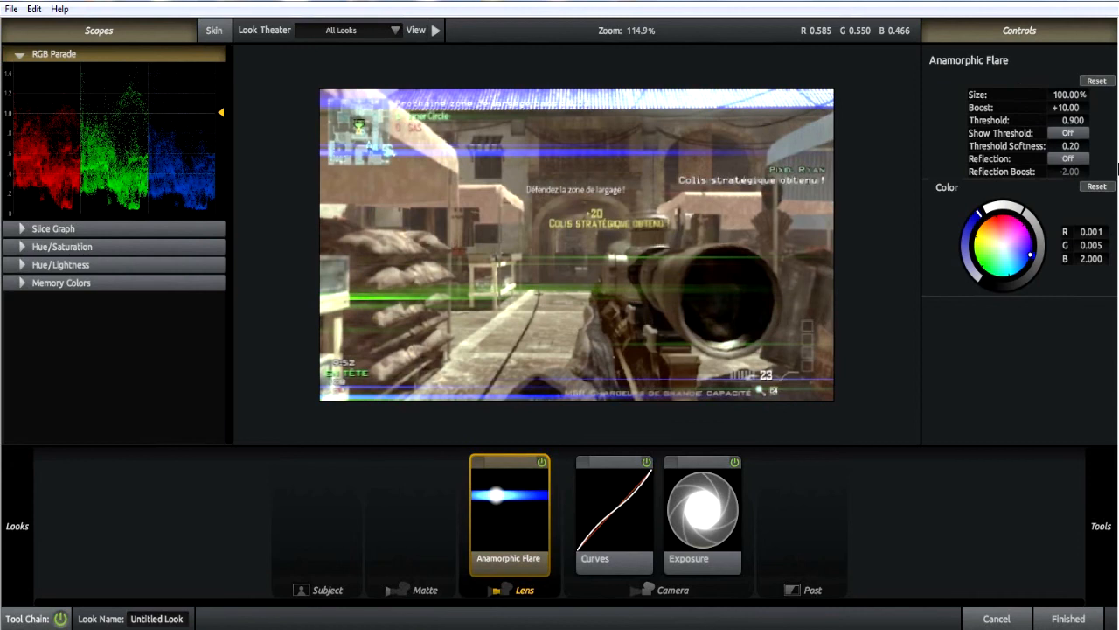
Try the Anamorphic Flare's threshold at 0.000 and raise it to 1.050.
mouse_move(1066, 108)
left_mouse_down()
mouse_move(943, 108)
mouse_move(1066, 107)
left_mouse_up()
left_click_drag(1068, 120, 997, 120)
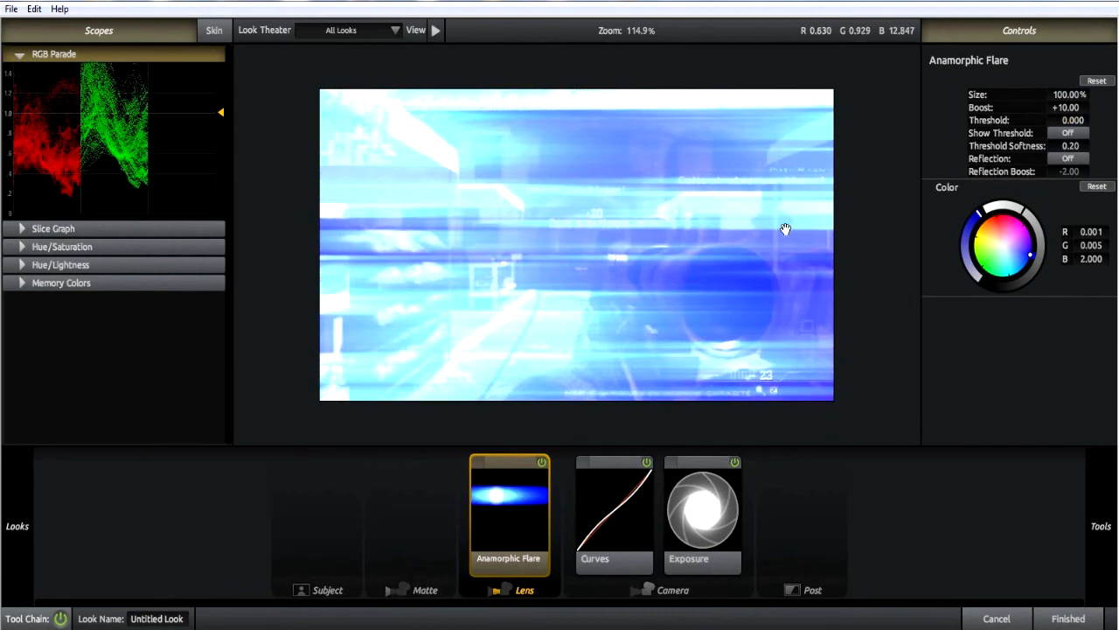
left_click_drag(1071, 121, 1116, 120)
left_click(1051, 120)
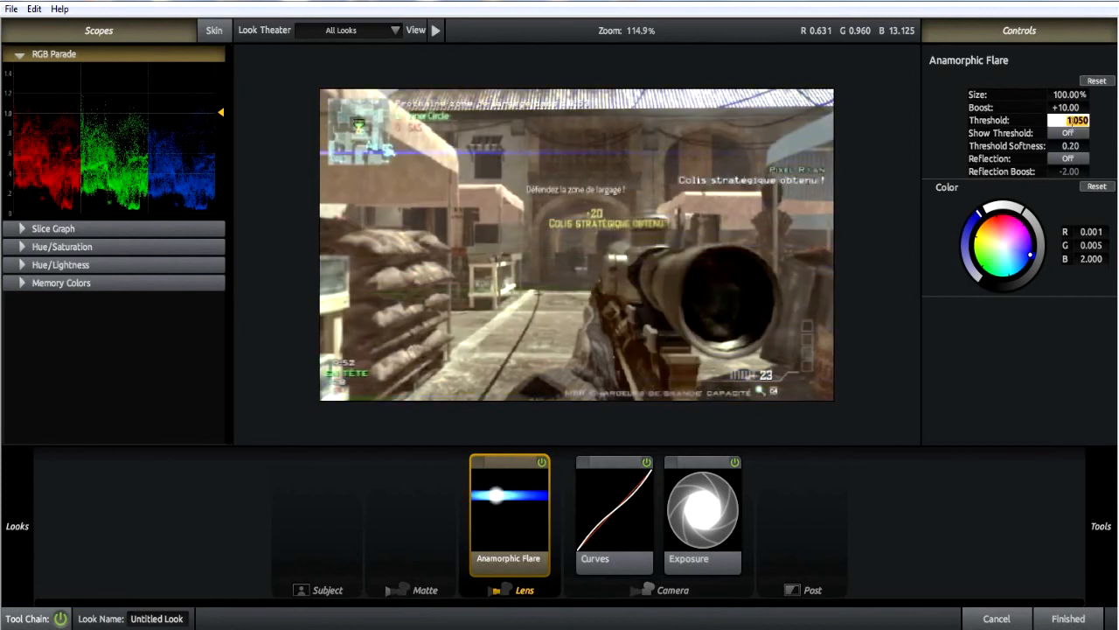
left_click(1093, 128)
Shift the flare colour to a lighter blue (R 0.054, G 0.867, B 2.000) and lower its boost to +4.50.
mouse_move(1028, 257)
left_mouse_down()
mouse_move(1030, 247)
mouse_move(1024, 263)
left_mouse_up()
left_click_drag(1056, 105, 1006, 106)
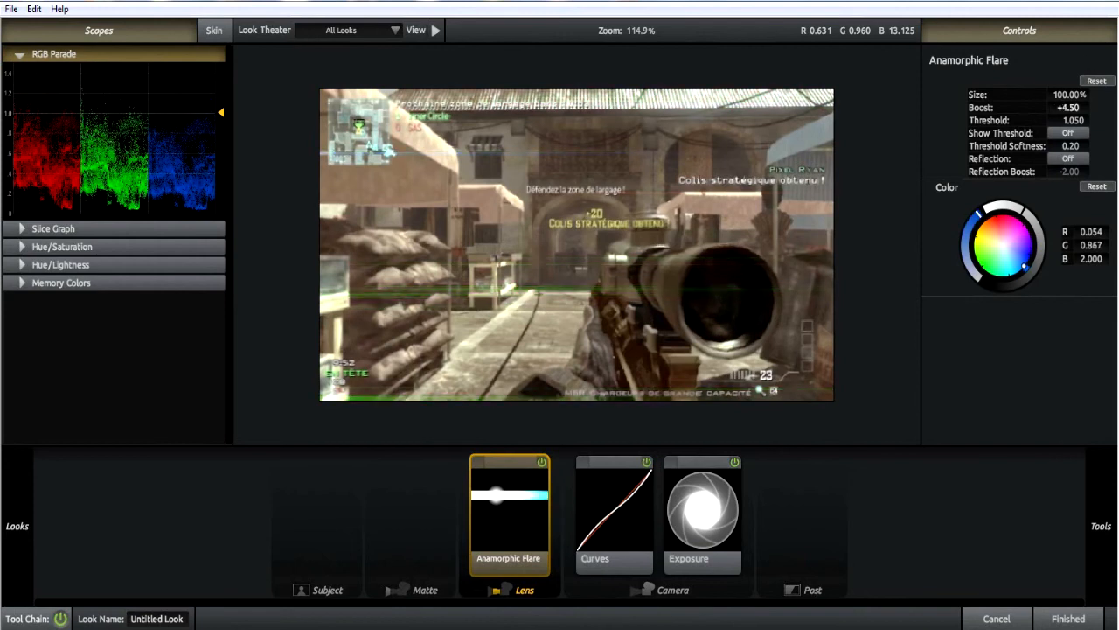
Try the Anamorphic Flare's threshold at 0.860 and set it to 1.400.
mouse_move(1074, 121)
left_mouse_down()
mouse_move(1086, 121)
mouse_move(1057, 121)
left_mouse_up()
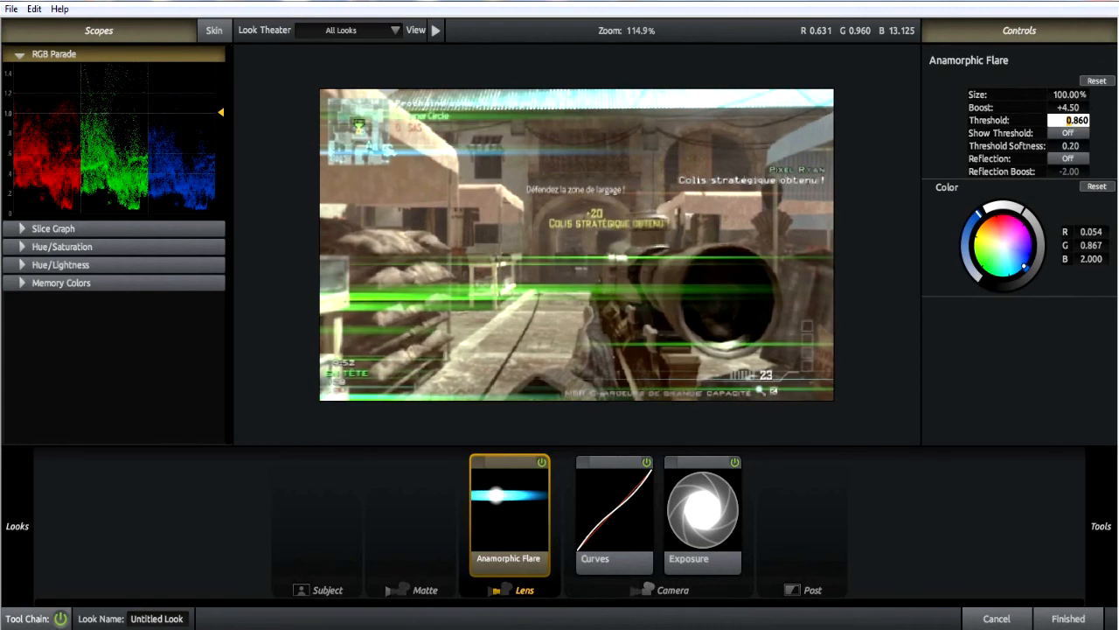
type("1")
key("BackSpace")
key("BackSpace")
key("BackSpace")
type("4")
key("Return")
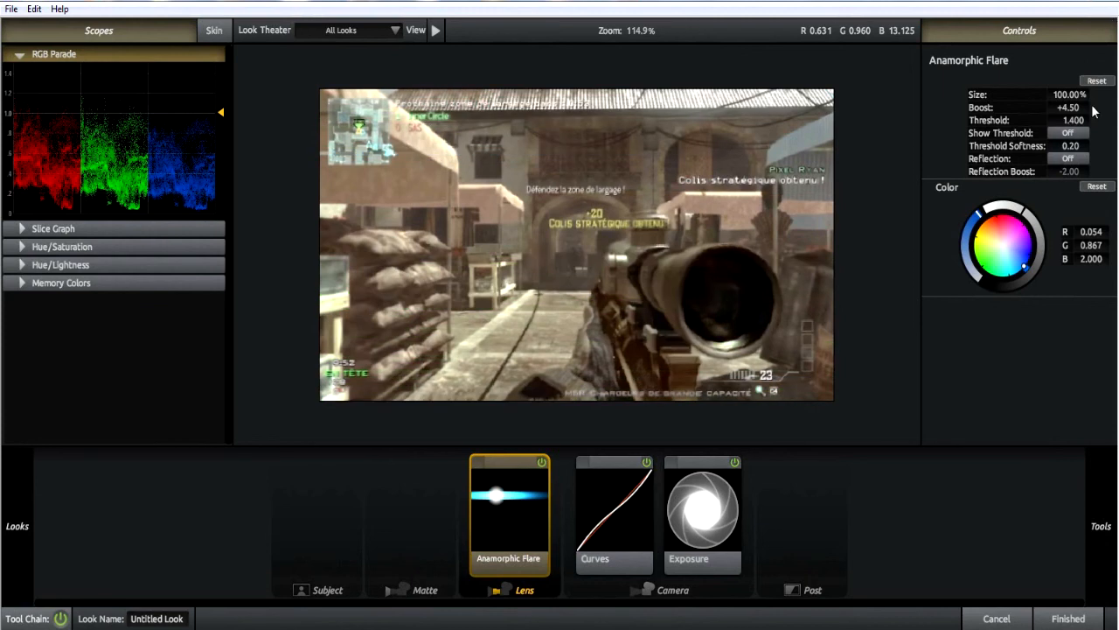
Lower the Anamorphic Flare's threshold to 1.010 and set its boost to +1.00.
left_click(1076, 118)
left_click(1048, 126)
mouse_move(1060, 123)
left_mouse_down()
mouse_move(1097, 123)
mouse_move(1021, 121)
mouse_move(1059, 123)
mouse_move(1062, 108)
left_mouse_up()
left_click(1072, 107)
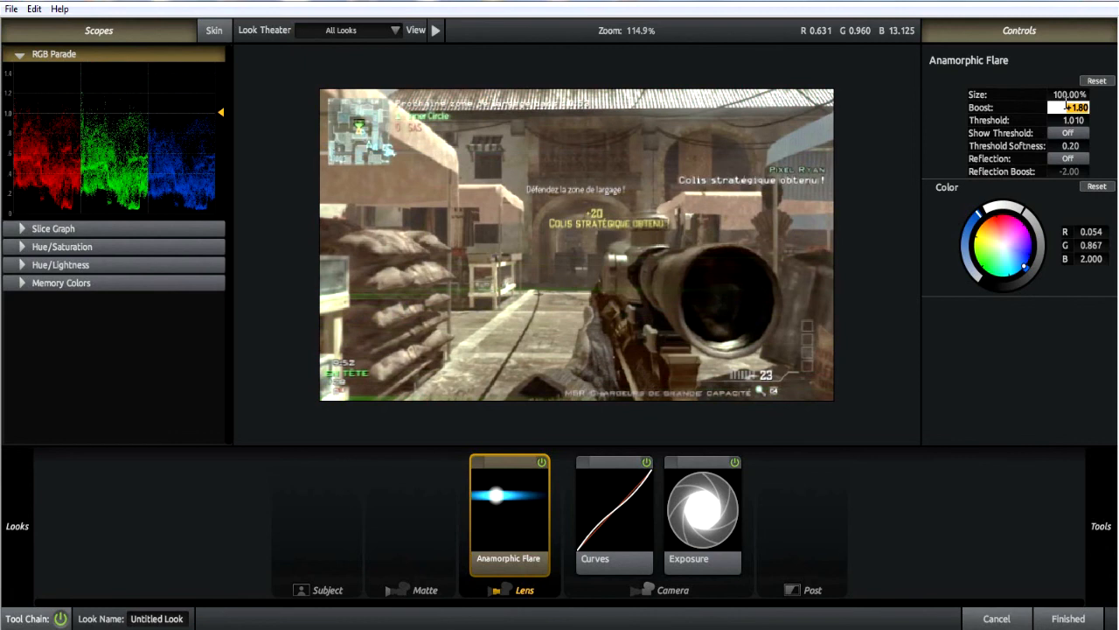
type("1")
key("Return")
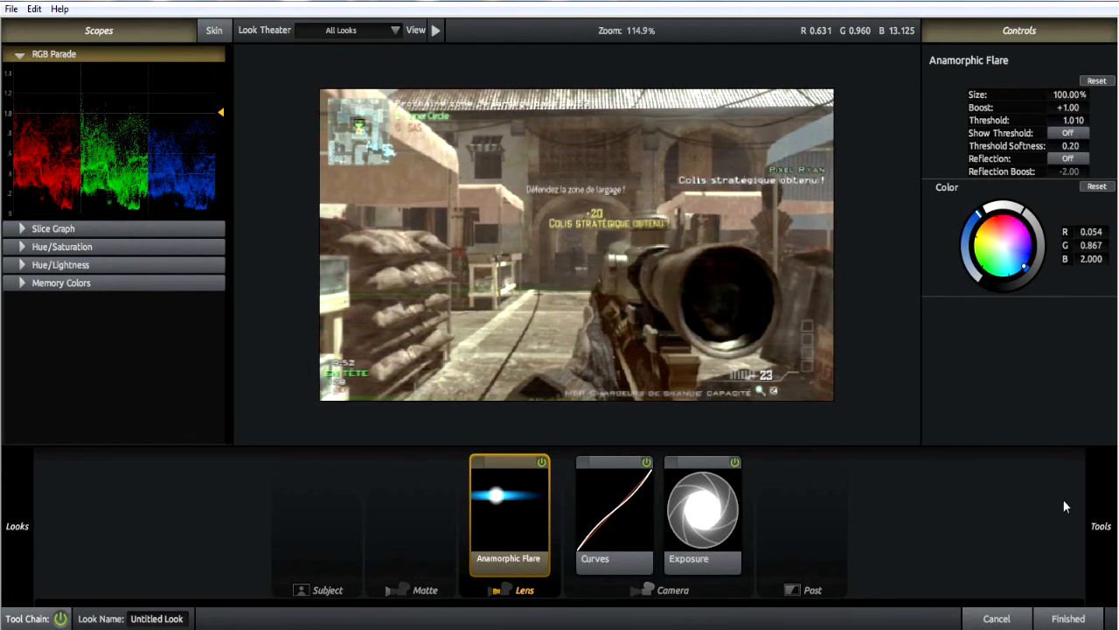
Look through the tools available for the Lens, Camera, Post and Matte stages.
mouse_move(1100, 520)
scroll(934, 326, "down", 1)
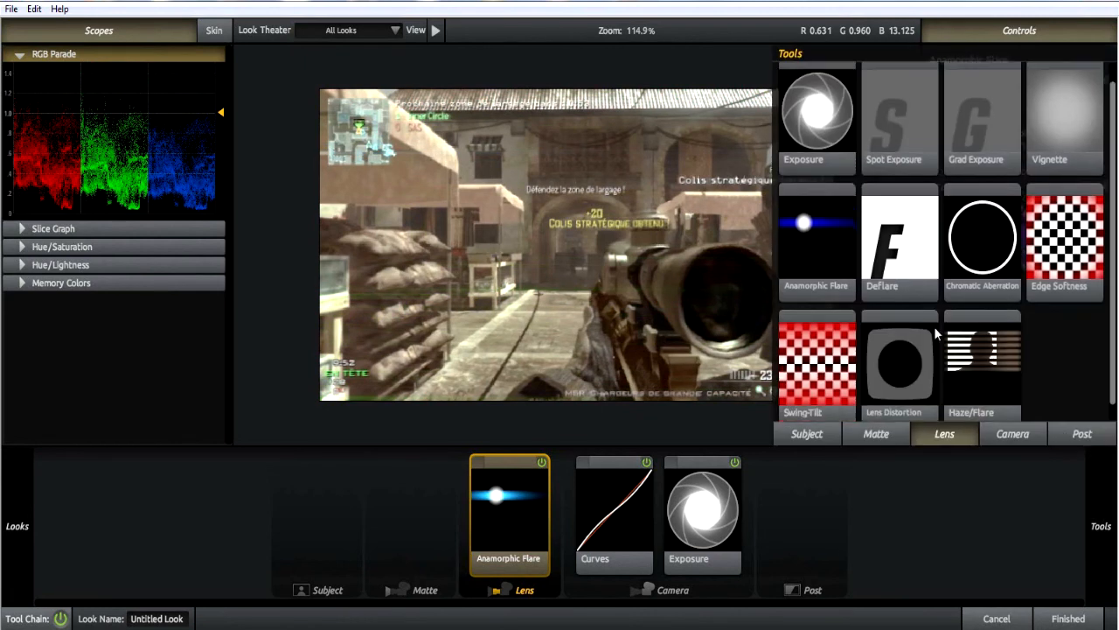
scroll(933, 327, "up", 1)
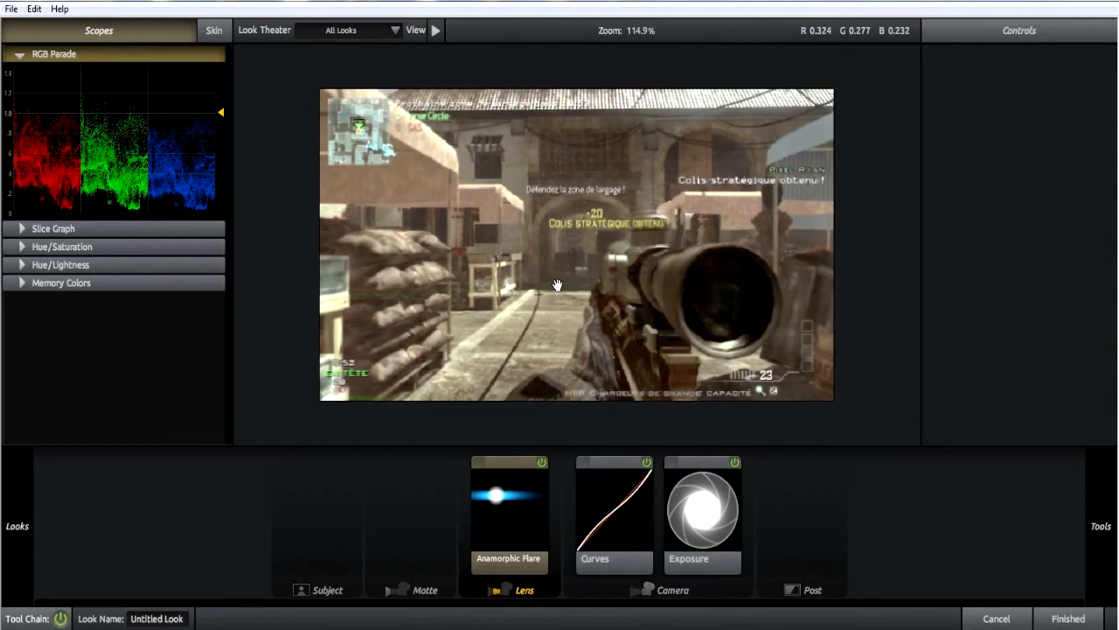
mouse_move(1117, 552)
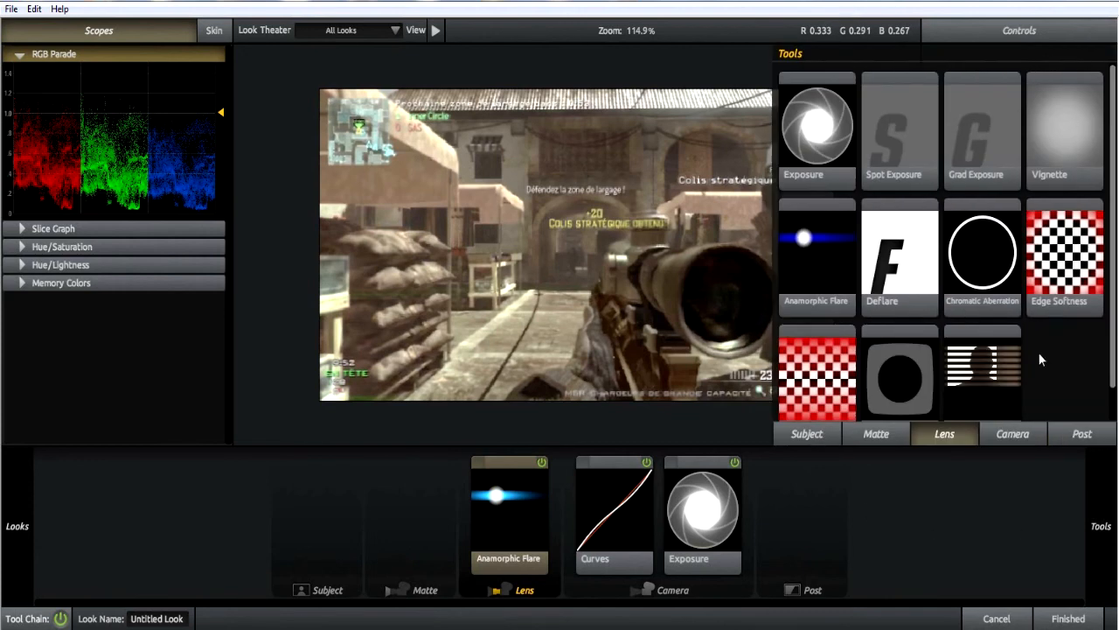
left_click(1011, 436)
left_click(1106, 440)
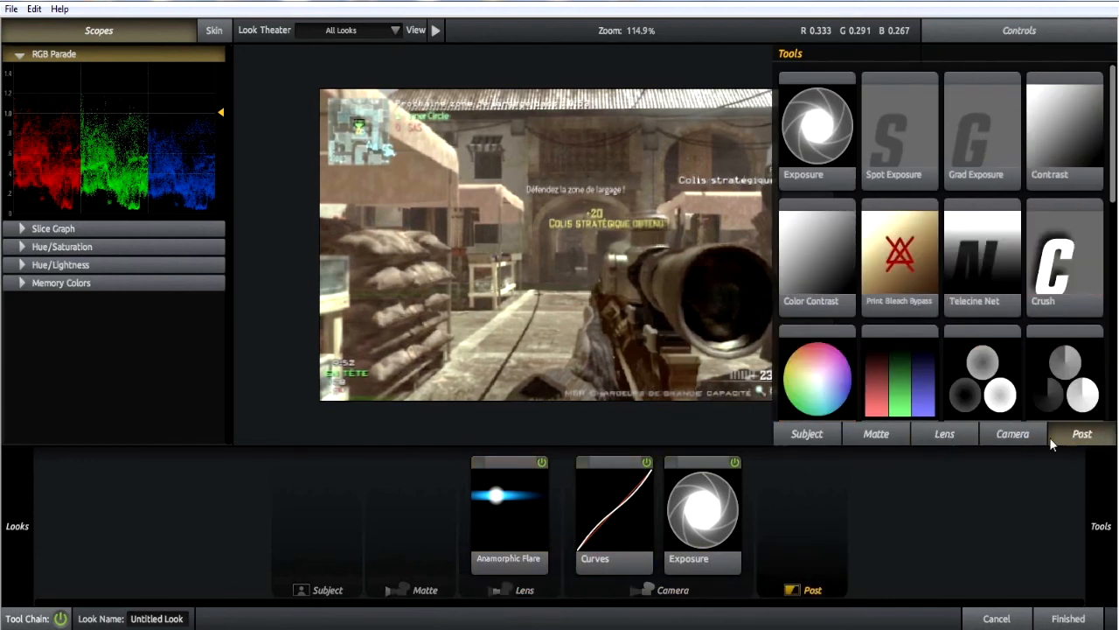
left_click(1012, 442)
scroll(962, 385, "down", 5)
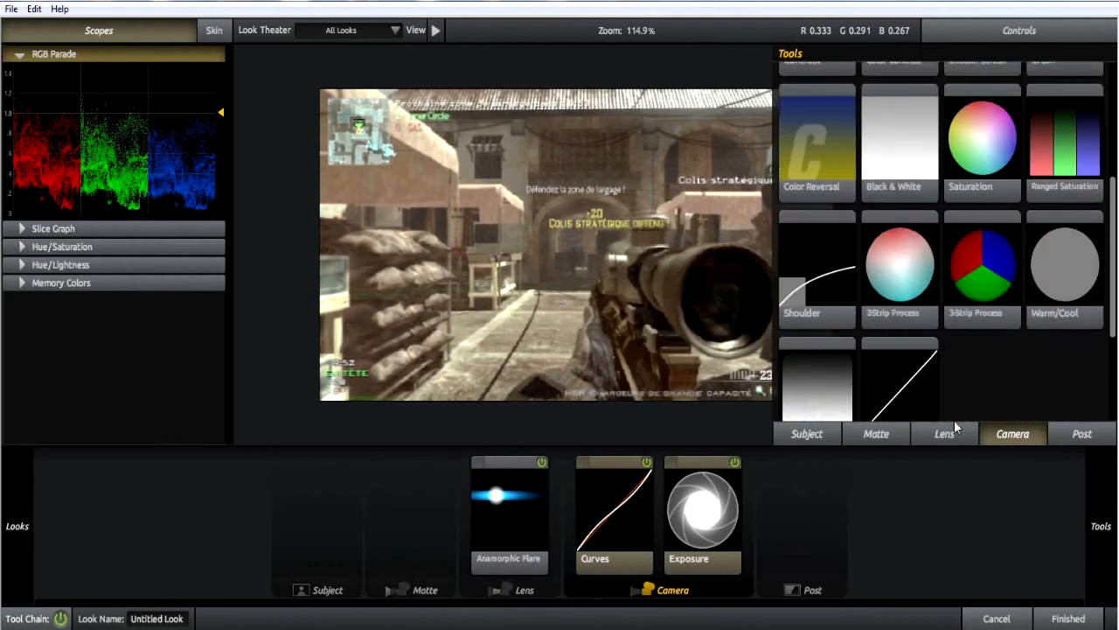
left_click(945, 434)
left_click(854, 438)
Add the Colorista 3-Way tool to the Subject stage, try a lower strength, and reset the strength to 100.0%.
left_click(833, 434)
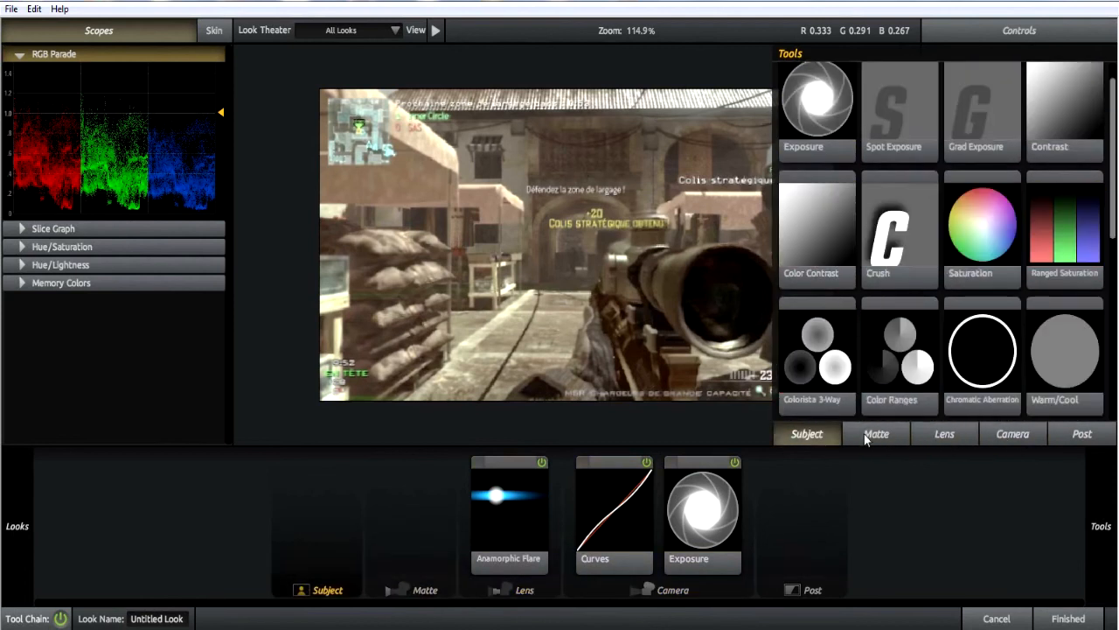
scroll(921, 322, "down", 2)
scroll(901, 322, "down", 1)
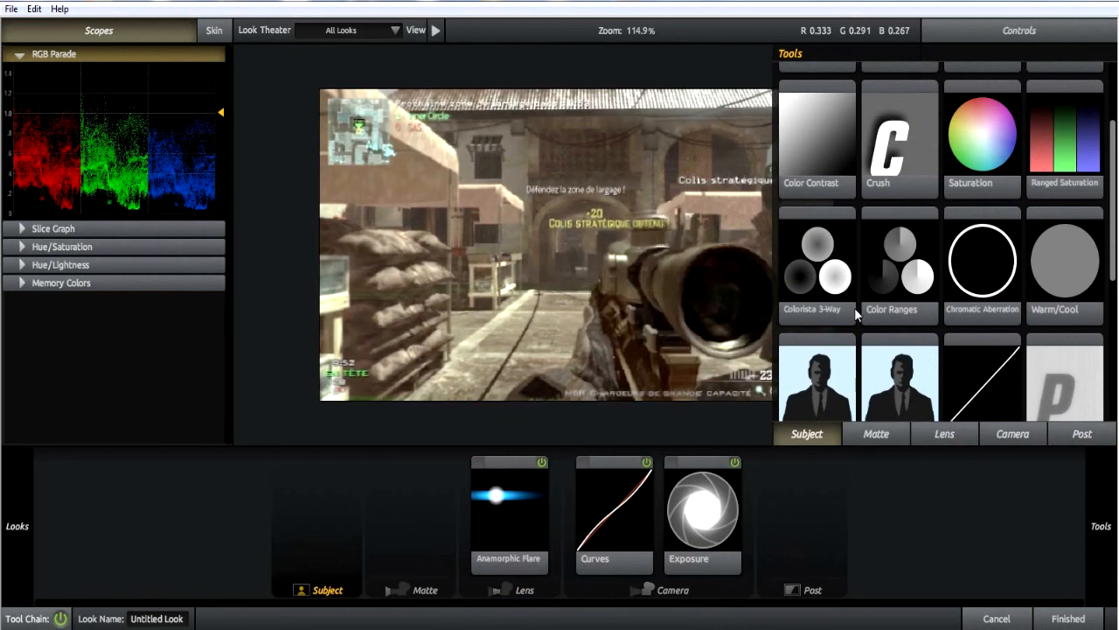
double_click(822, 273)
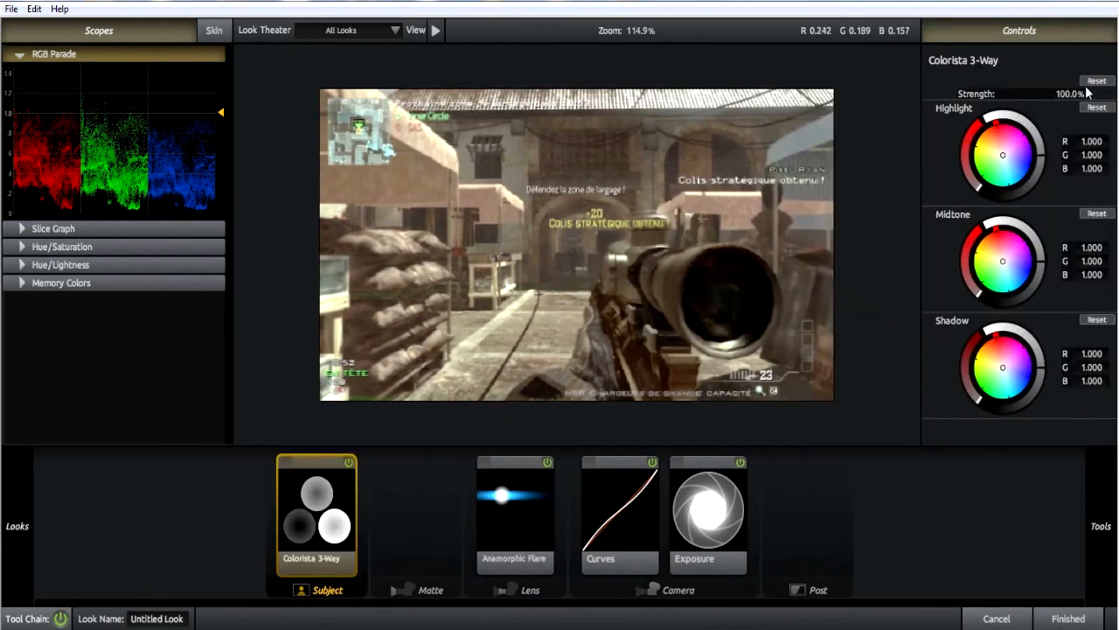
type("79")
left_click_drag(1070, 93, 1065, 94)
left_click(1085, 81)
Tint the Colorista highlights blue, the midtones yellow-green (R 1.051, G 1.073, B 0.876) and the shadows yellow (R 1.000, G 0.990, B 0.951).
mouse_move(1003, 155)
left_mouse_down()
mouse_move(1021, 155)
mouse_move(992, 156)
mouse_move(1017, 150)
mouse_move(1008, 165)
left_mouse_up()
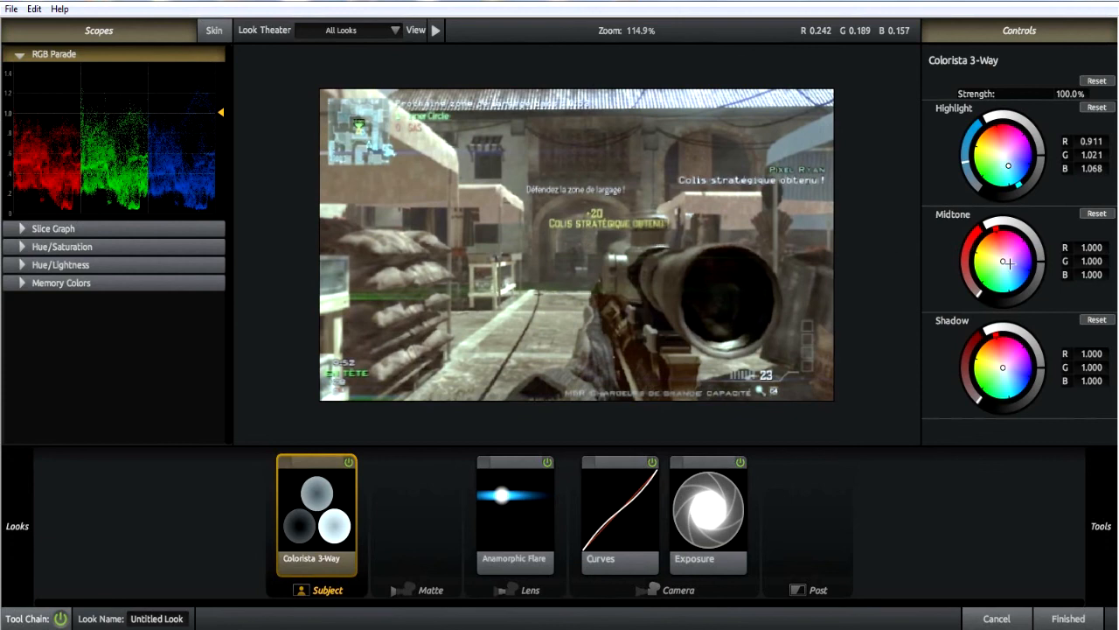
mouse_move(1002, 261)
left_mouse_down()
mouse_move(977, 291)
mouse_move(969, 259)
mouse_move(1013, 267)
mouse_move(993, 262)
mouse_move(990, 290)
mouse_move(986, 278)
mouse_move(1023, 283)
mouse_move(989, 258)
left_mouse_up()
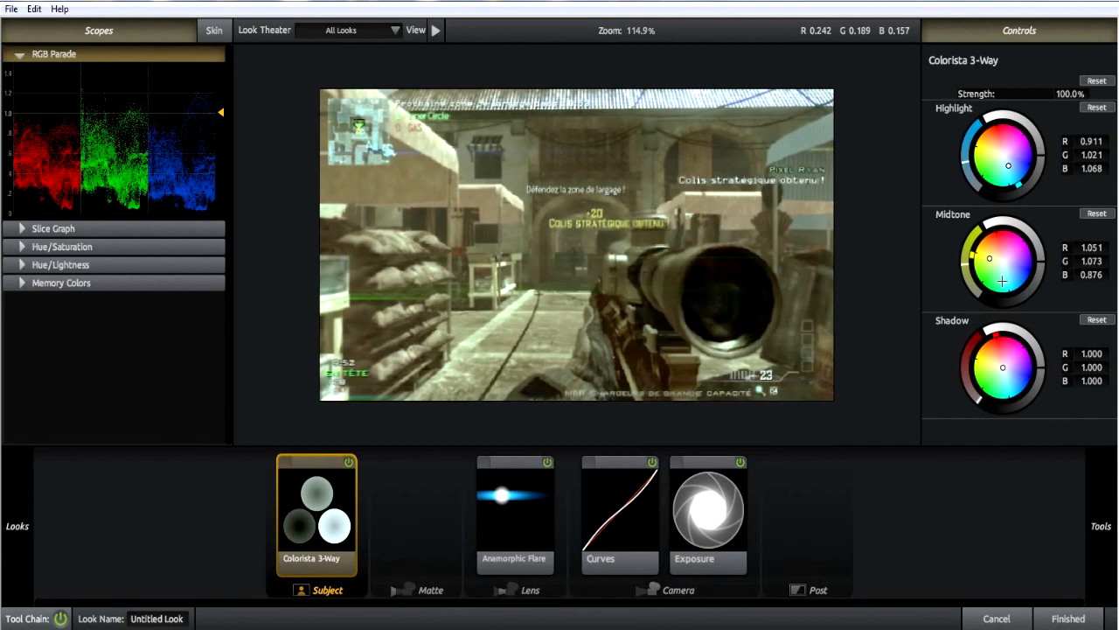
mouse_move(1003, 367)
left_mouse_down()
mouse_move(1031, 363)
mouse_move(1012, 362)
mouse_move(1017, 380)
mouse_move(996, 361)
left_mouse_up()
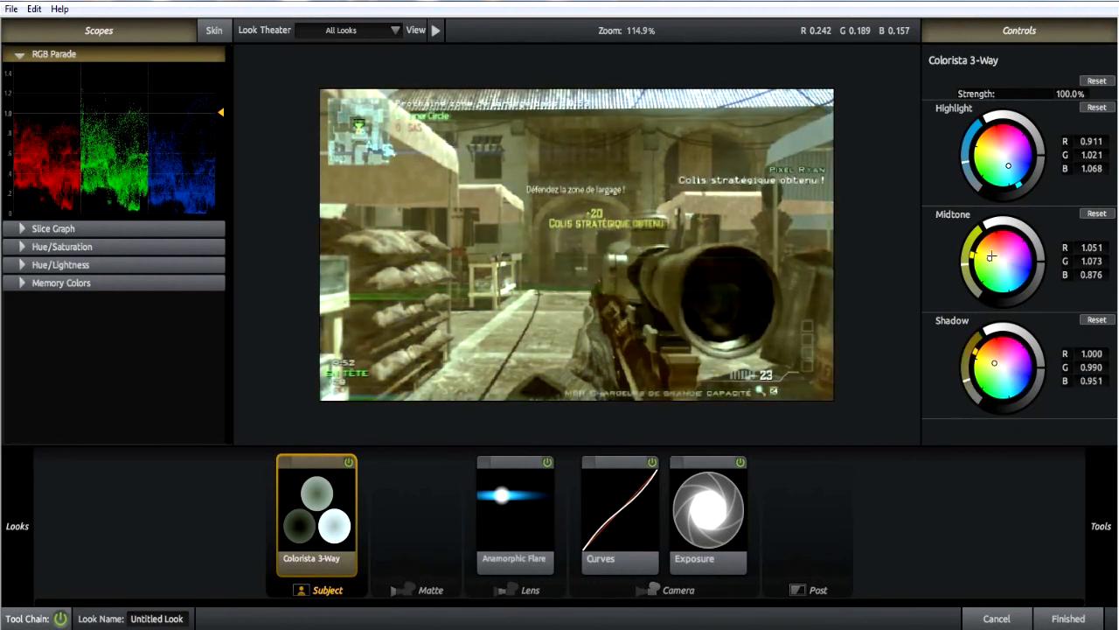
left_click_drag(1008, 166, 1012, 169)
Set the Anamorphic Flare's boost to +0.80, try its threshold at 0.800, and settle on a threshold of 1.200.
left_click(513, 525)
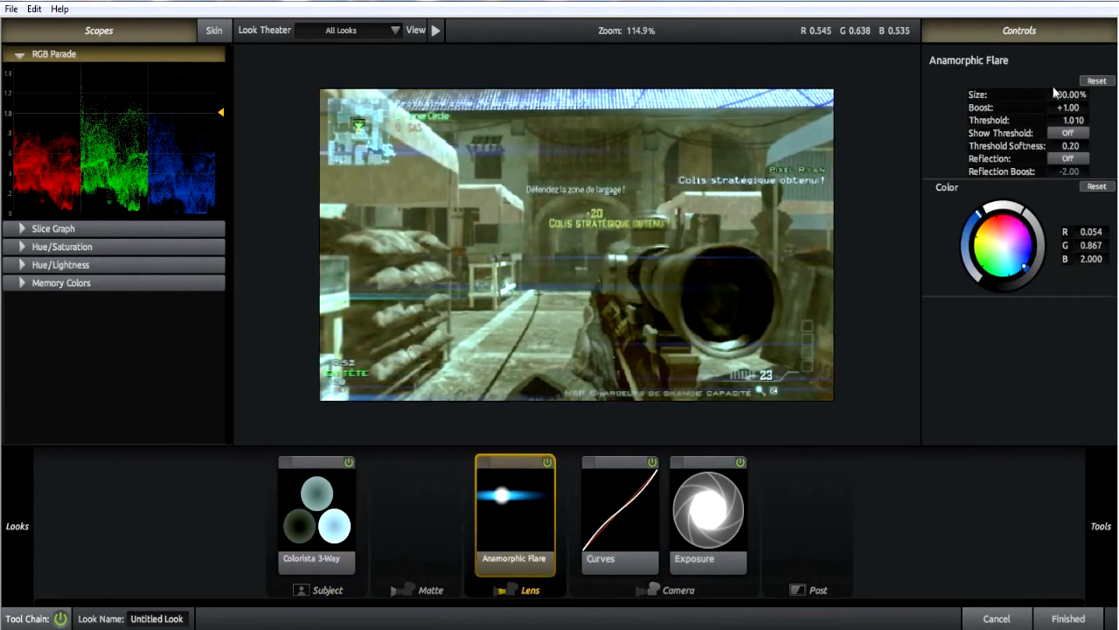
left_click(1067, 107)
type("0.8")
key("Return")
left_click(1071, 120)
type("00")
key("Return")
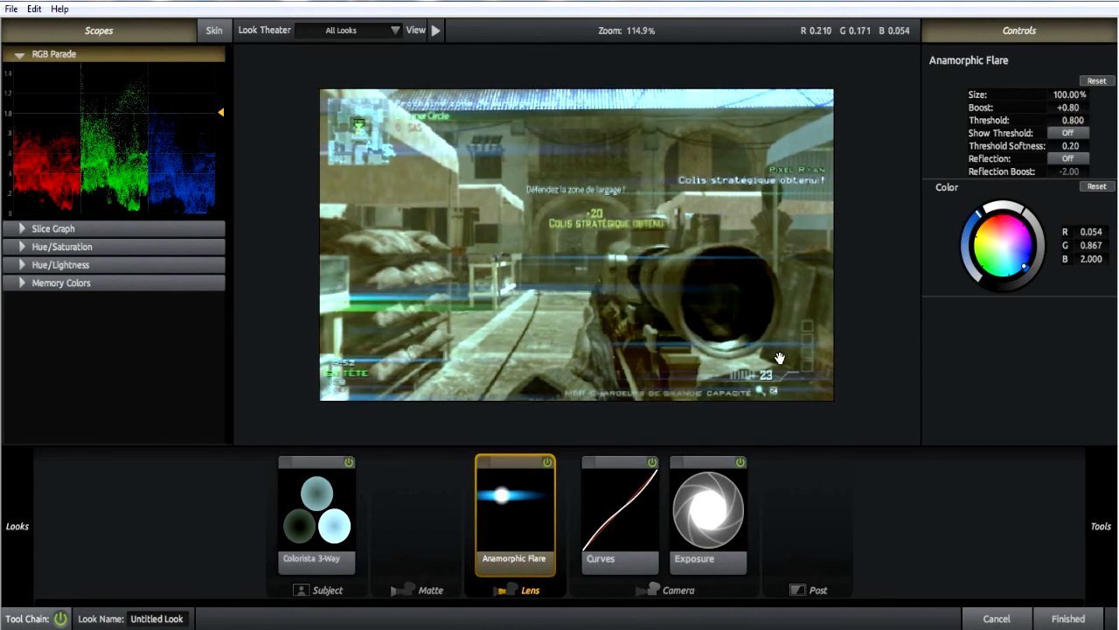
left_click(1066, 119)
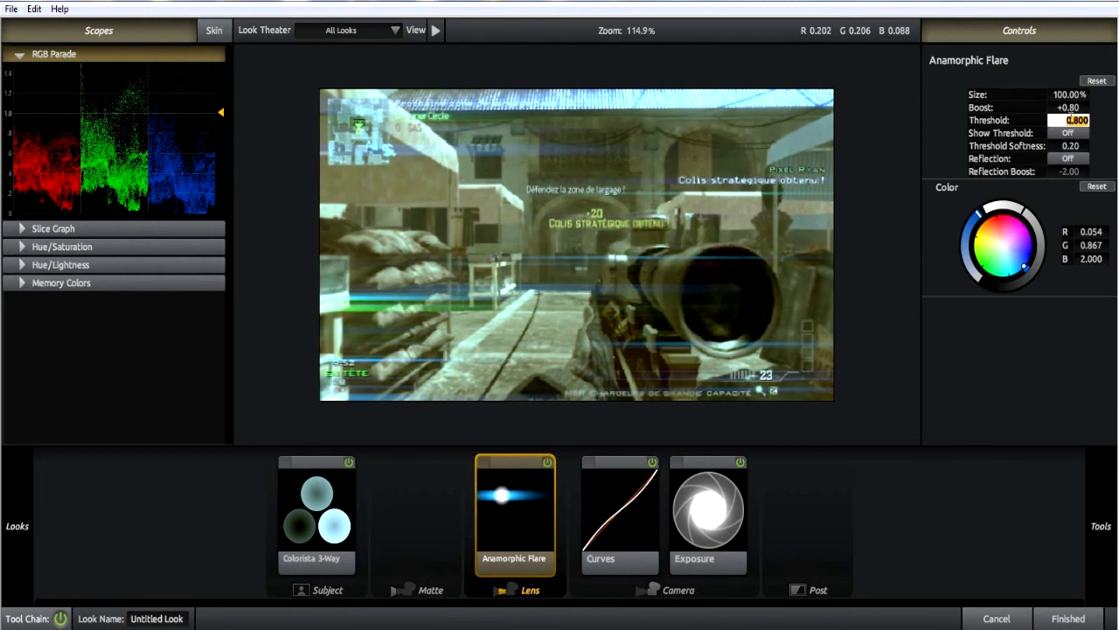
type("1.2")
key("Return")
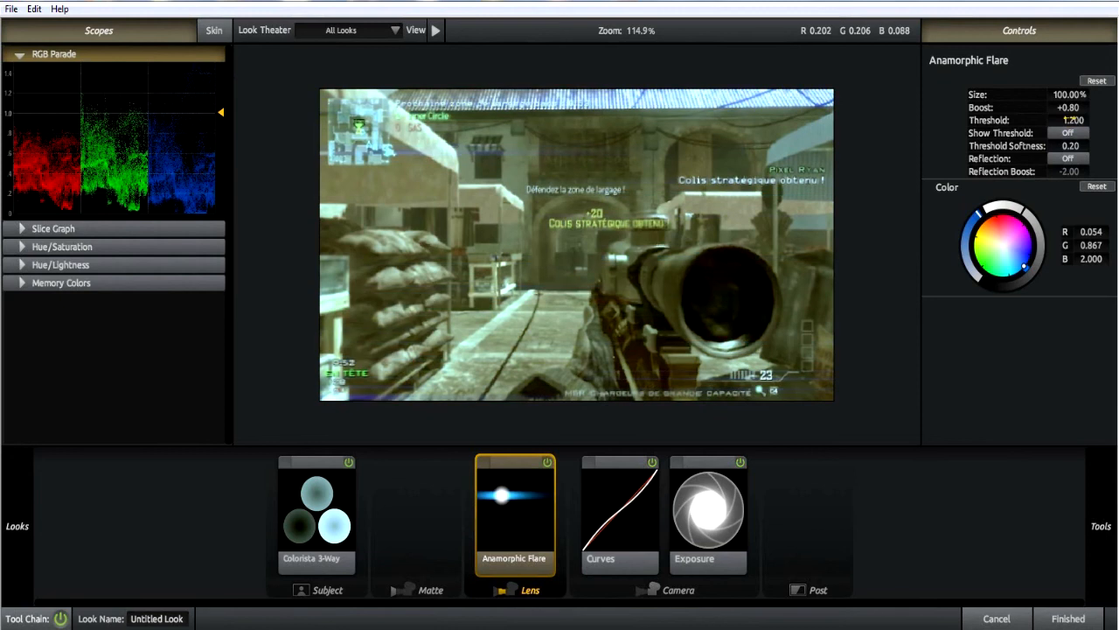
Apply the look to the adjustment layer in After Effects and reopen it for editing in Magic Bullet Looks.
left_click(1058, 617)
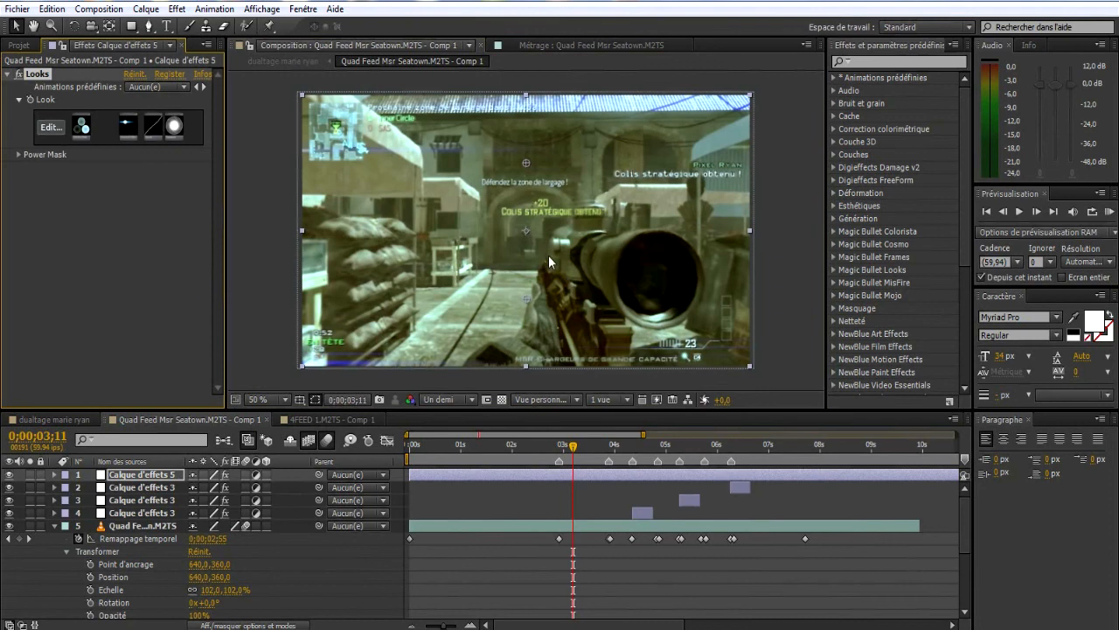
left_click(45, 131)
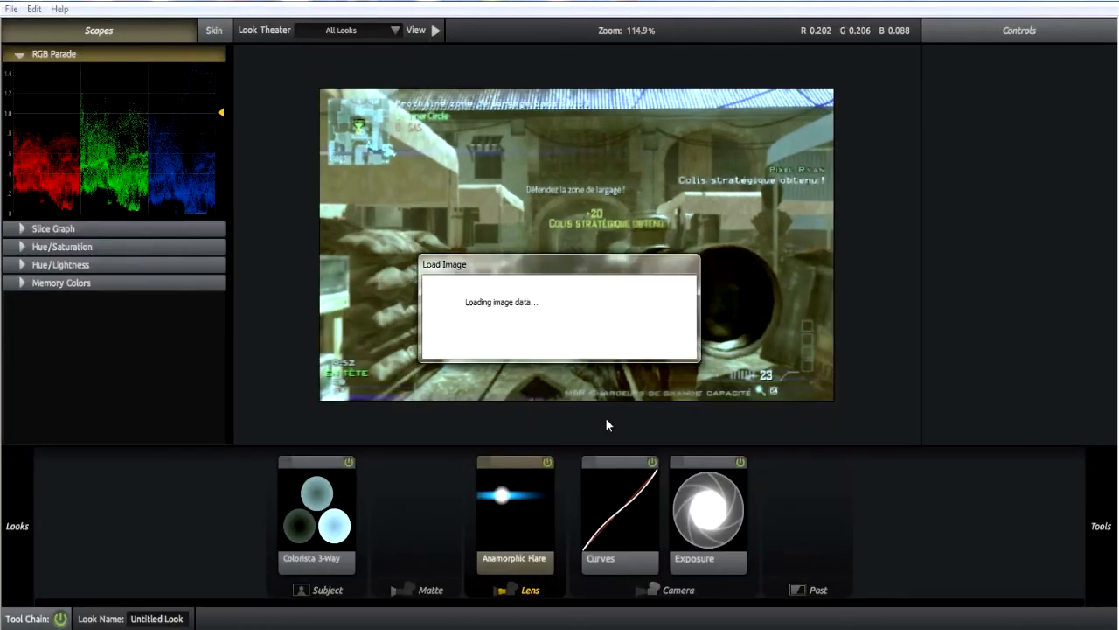
Set the Exposure tool in the Camera stage to +0.80 stops.
left_click(696, 513)
left_click(643, 523)
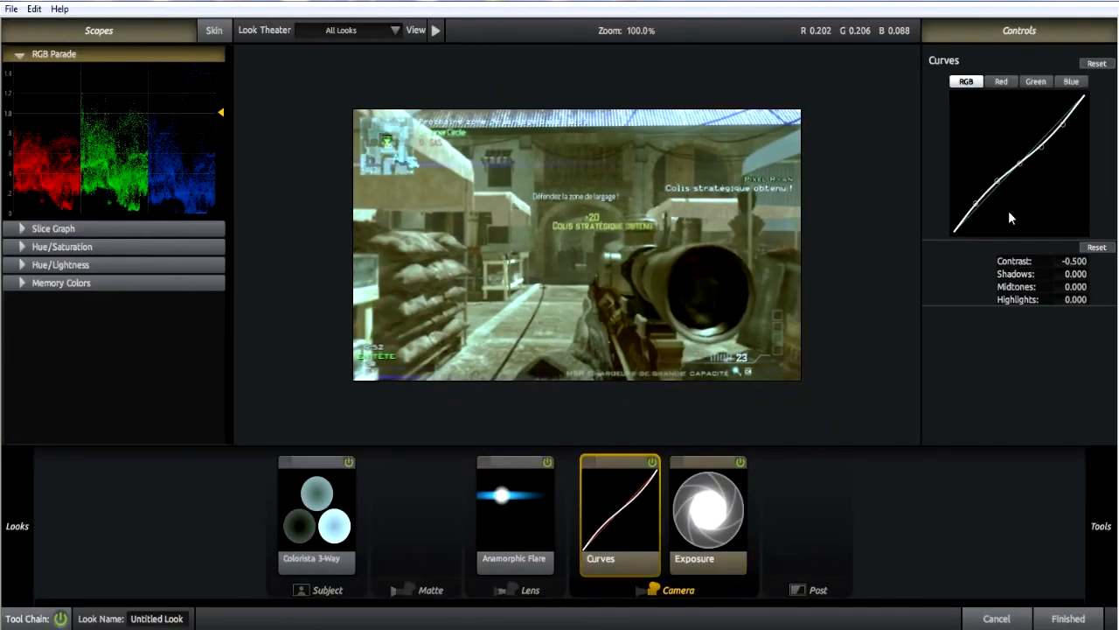
left_click(715, 509)
left_click(1074, 98)
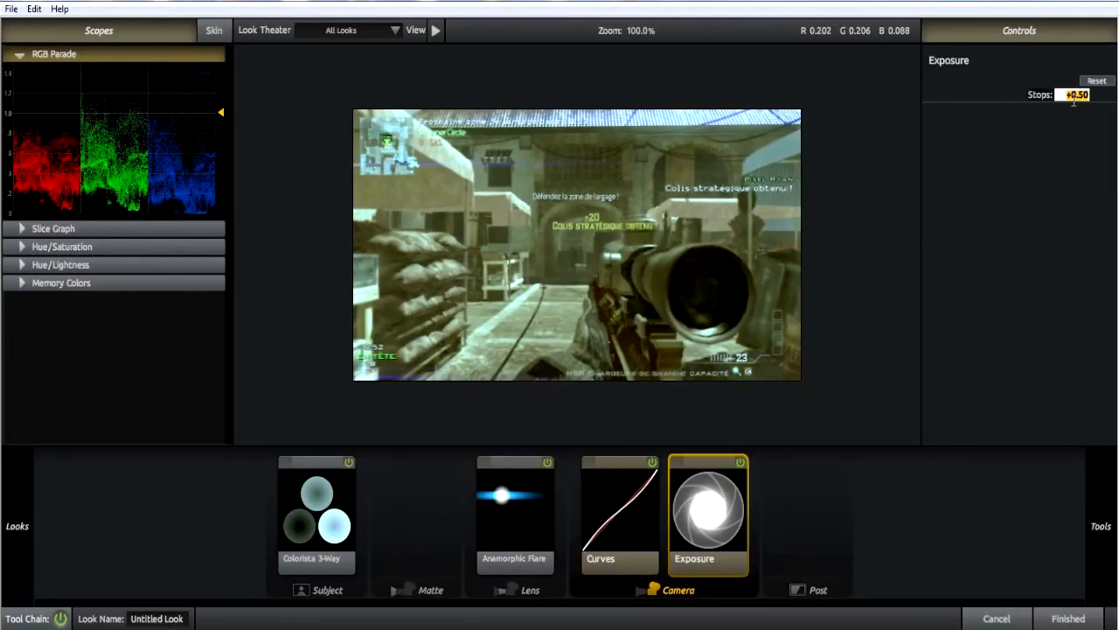
type("0.8")
key("Return")
mouse_move(1101, 526)
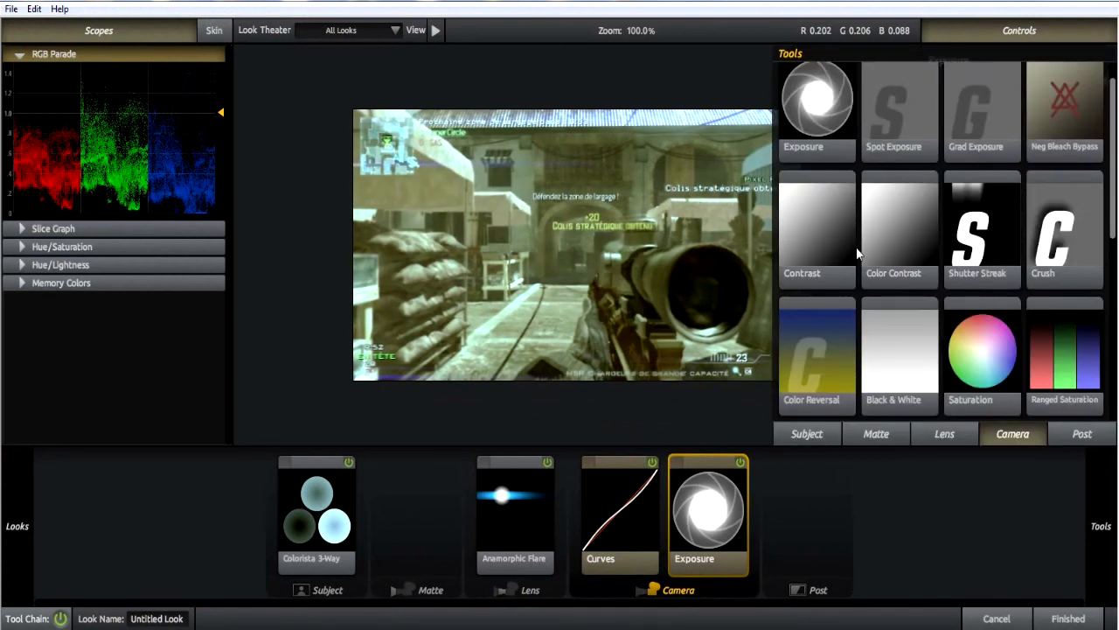
Retint the Colorista midtones blue (R 0.738, G 0.895, B 1.367), highlights green (R 0.977, G 1.069, B 0.955) and shadows cyan (R 0.988, G 0.998, B 1.000).
left_click(319, 523)
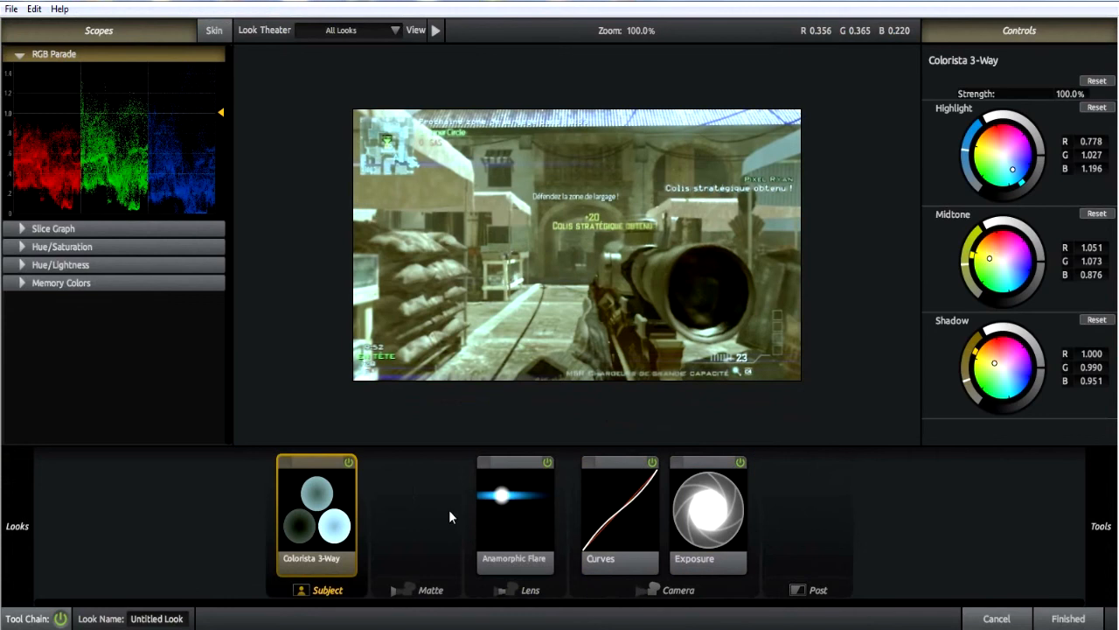
double_click(988, 260)
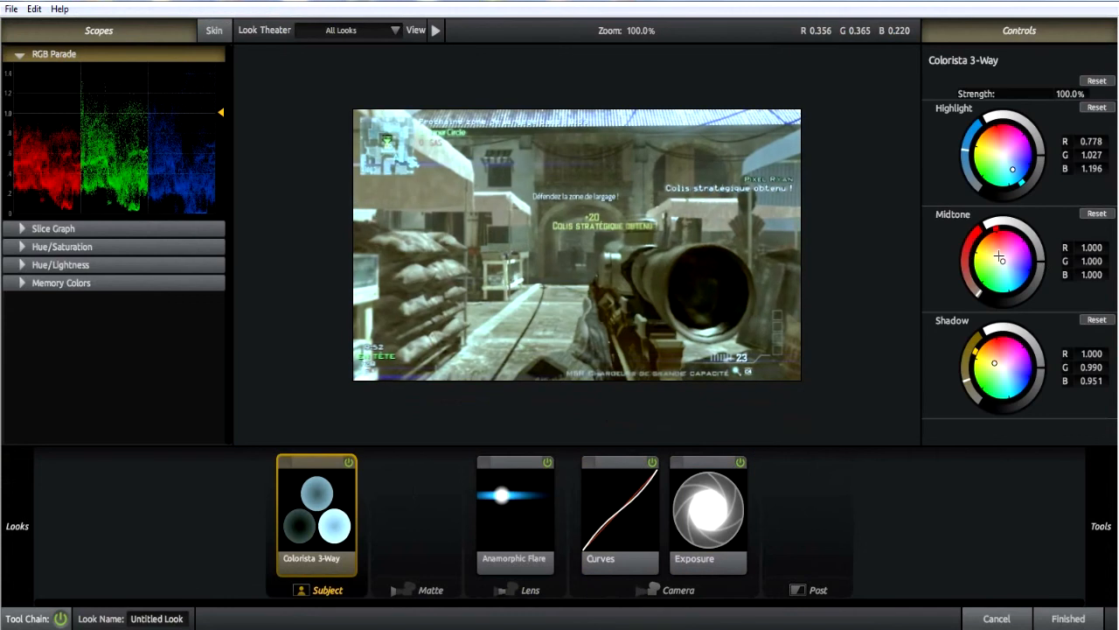
mouse_move(1004, 263)
left_mouse_down()
mouse_move(1014, 264)
mouse_move(995, 266)
mouse_move(1017, 271)
left_mouse_up()
left_click_drag(986, 169, 995, 160)
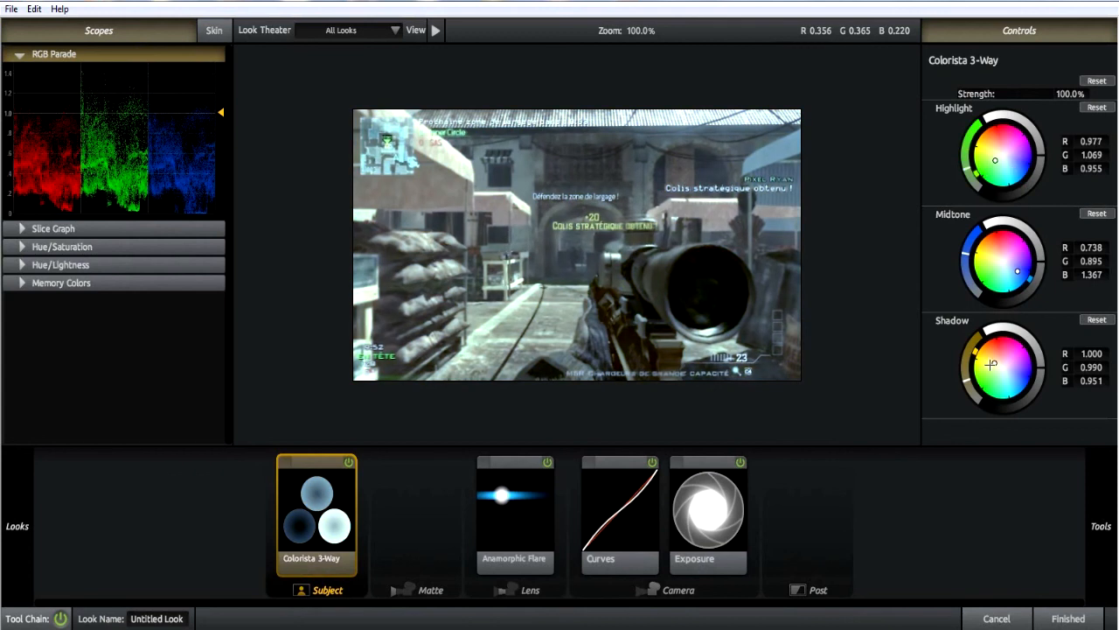
left_click_drag(990, 364, 1005, 373)
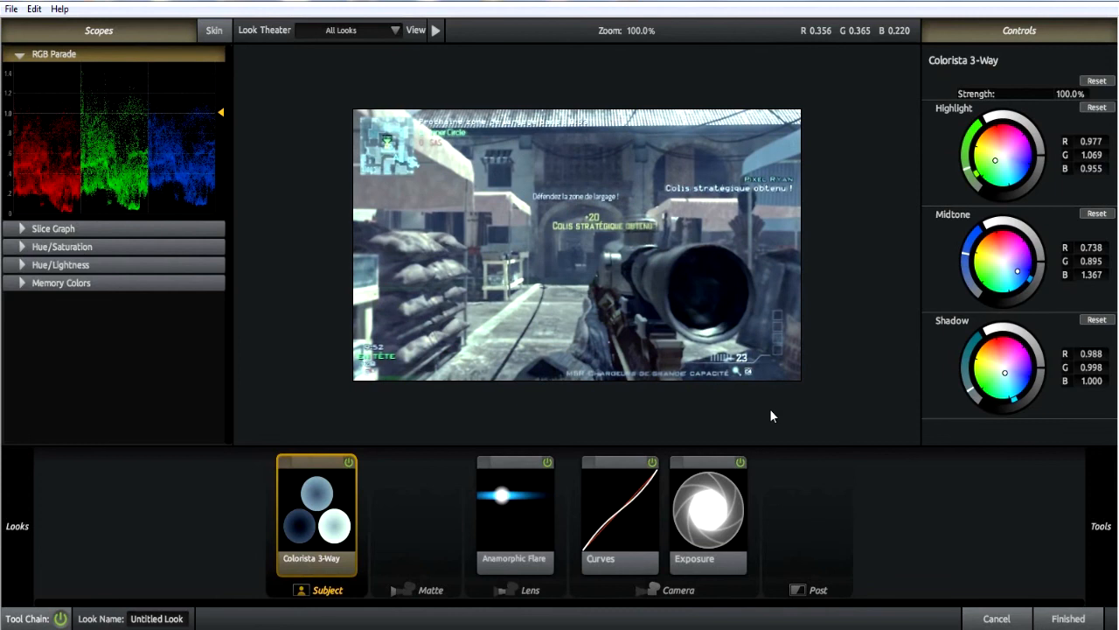
Lower the overall contrast of the Curves tool further for a flatter image, and bring up the Exposure settings.
left_click(654, 524)
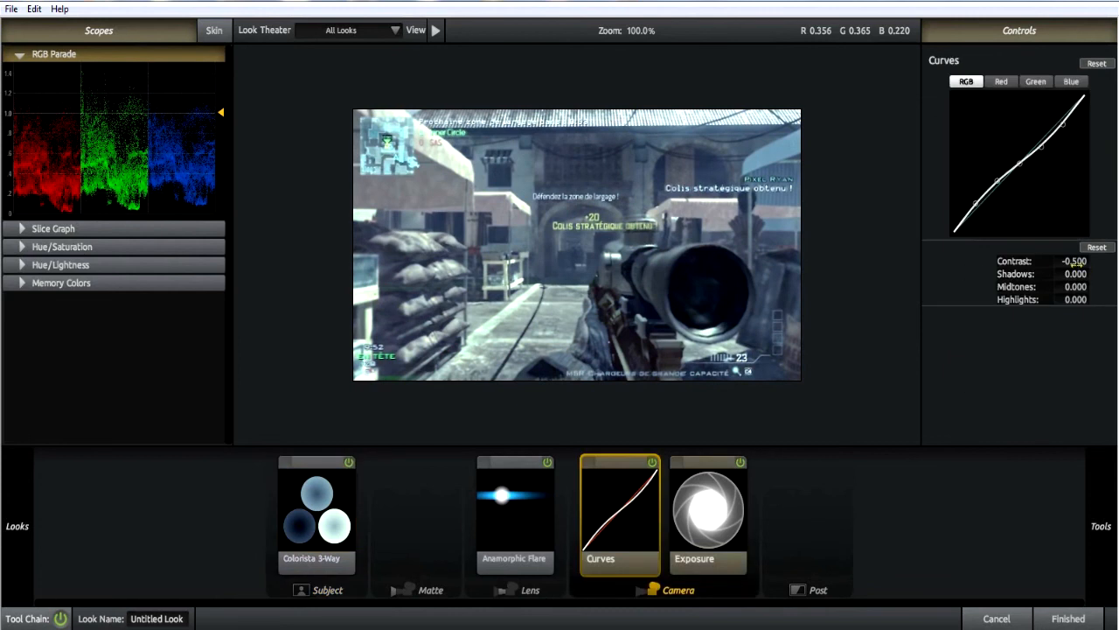
mouse_move(1076, 262)
left_mouse_down()
mouse_move(1050, 262)
mouse_move(1063, 262)
left_mouse_up()
left_click(731, 485)
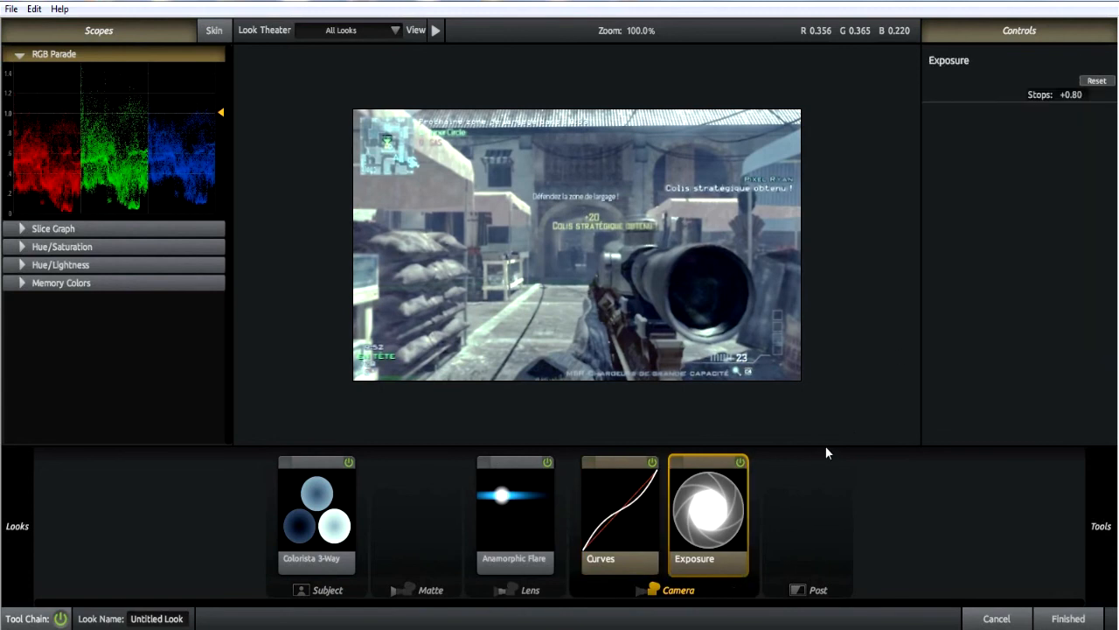
Reduce the strength of the Colorista 3-Way tool in the Subject stage to 60.0%.
left_click(289, 458)
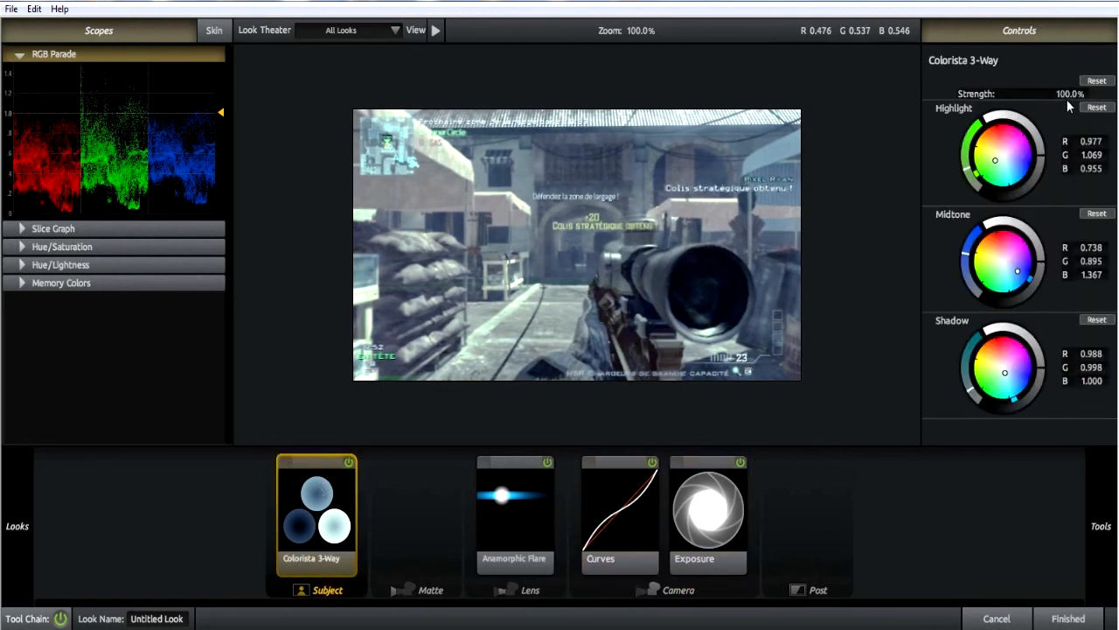
mouse_move(1084, 93)
left_mouse_down()
mouse_move(1033, 93)
mouse_move(1066, 94)
left_mouse_up()
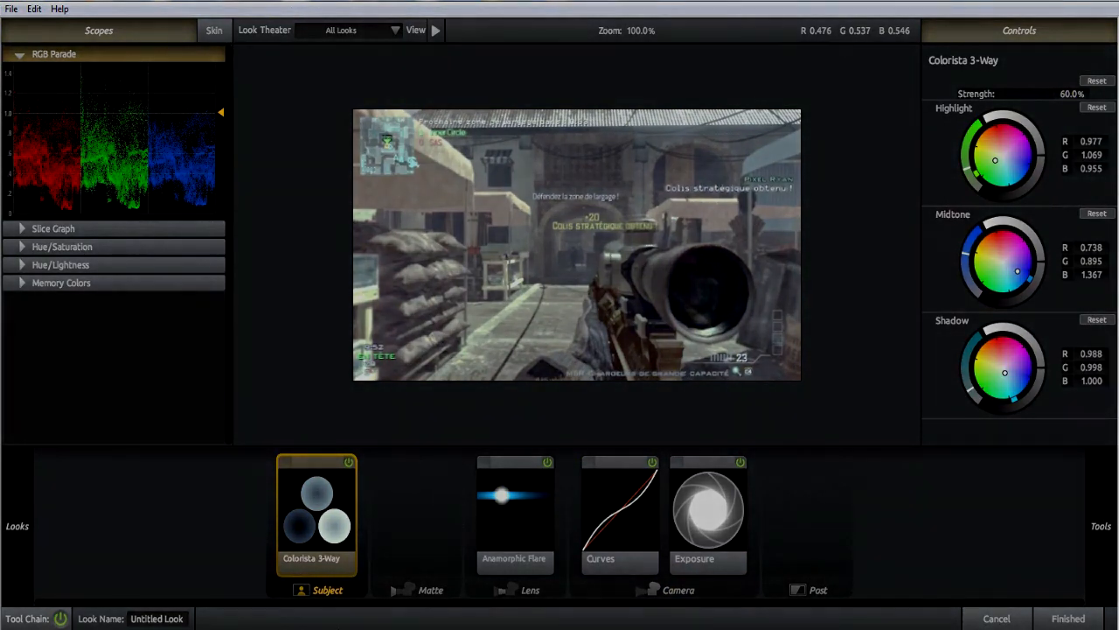
mouse_move(334, 628)
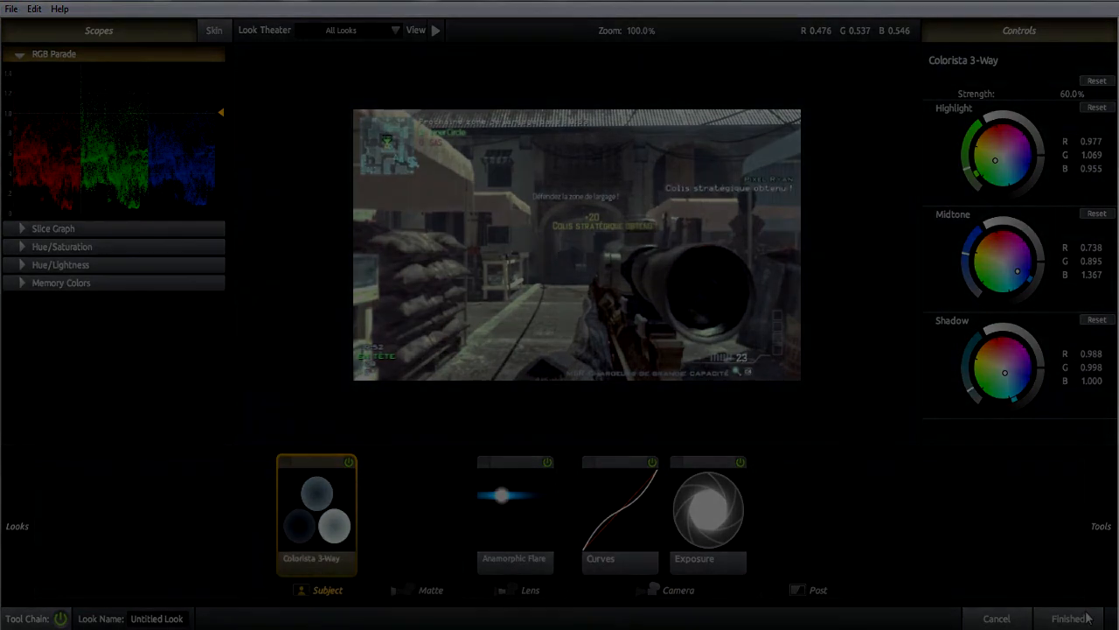